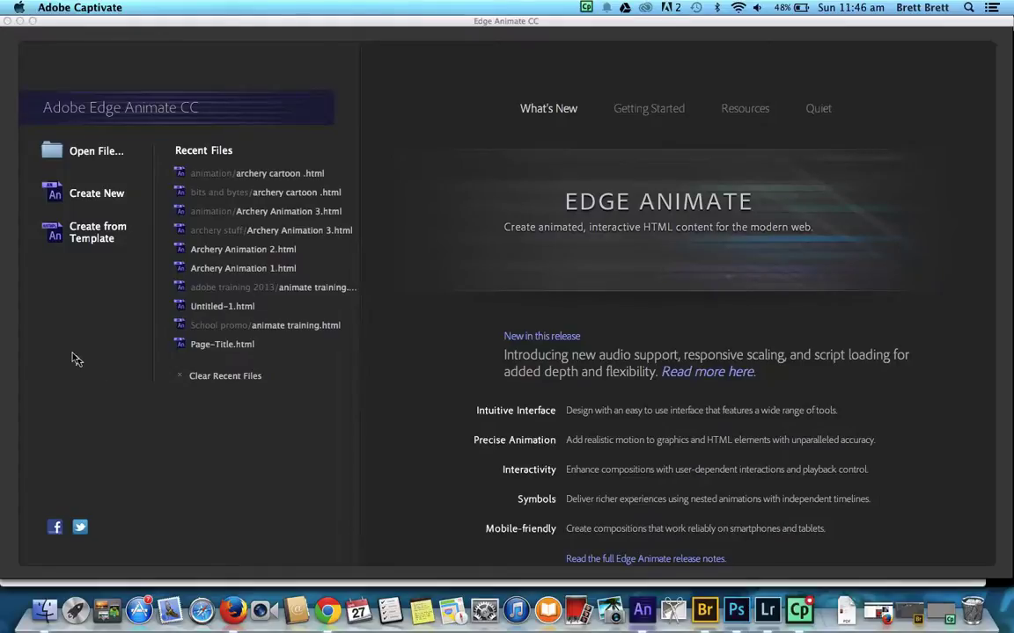
Create a new blank composition and keep the timeline playhead at 0:00.
left_click(88, 197)
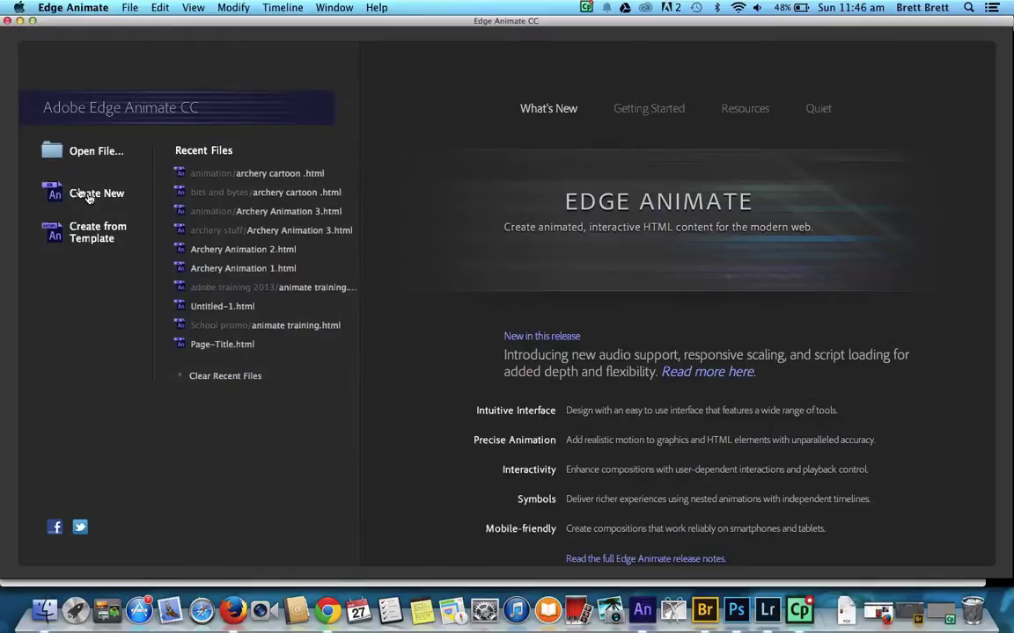
left_click(49, 195)
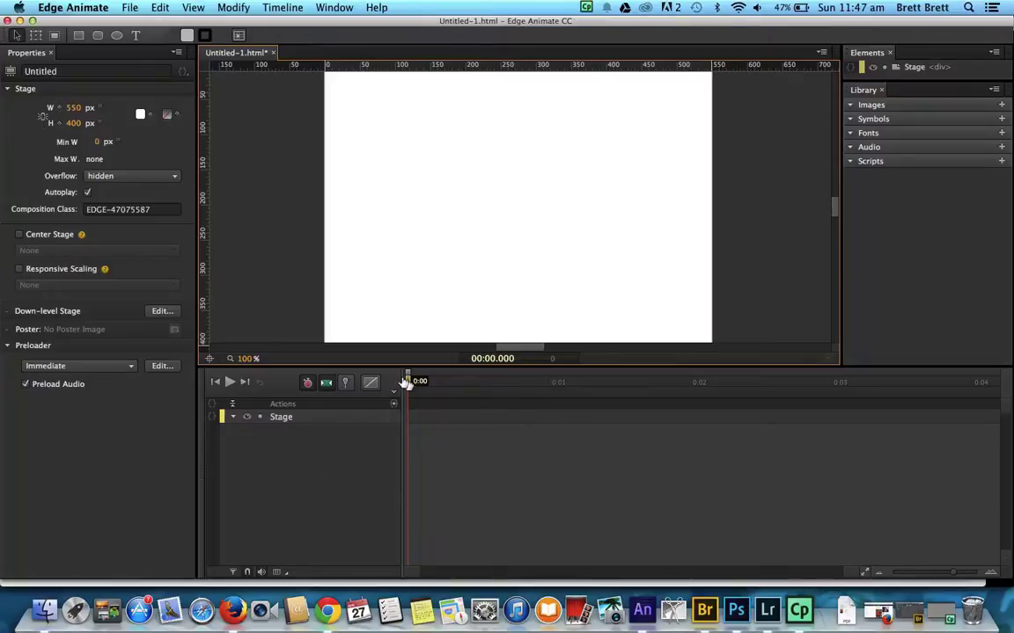
mouse_move(406, 382)
left_mouse_down()
mouse_move(744, 384)
mouse_move(671, 392)
mouse_move(398, 380)
left_mouse_up()
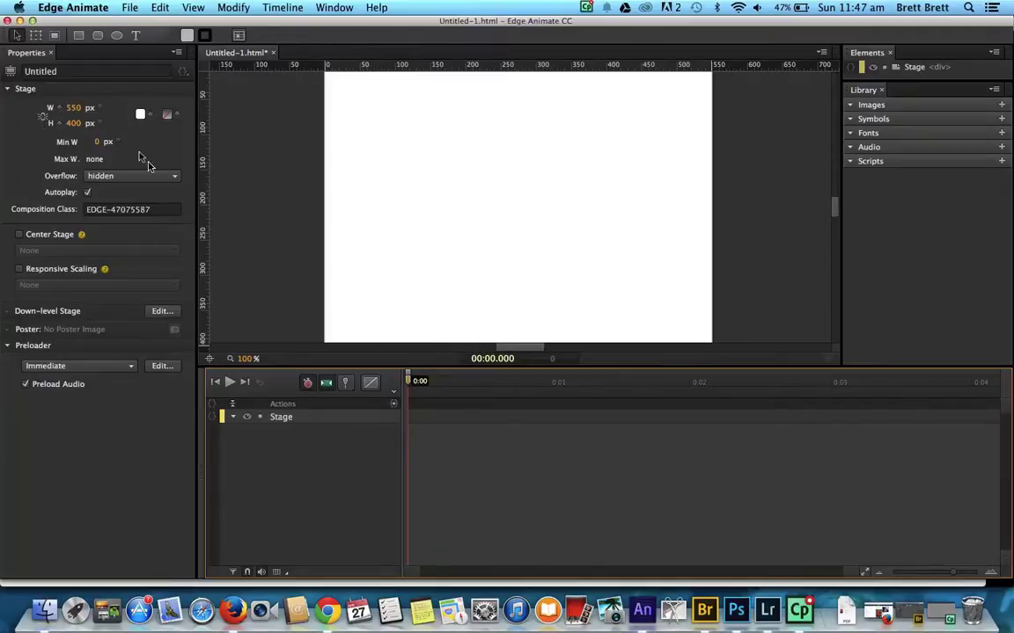
Draw an ellipse about 133 by 87 px near the stage's upper-left corner.
left_click(117, 37)
left_click(117, 37)
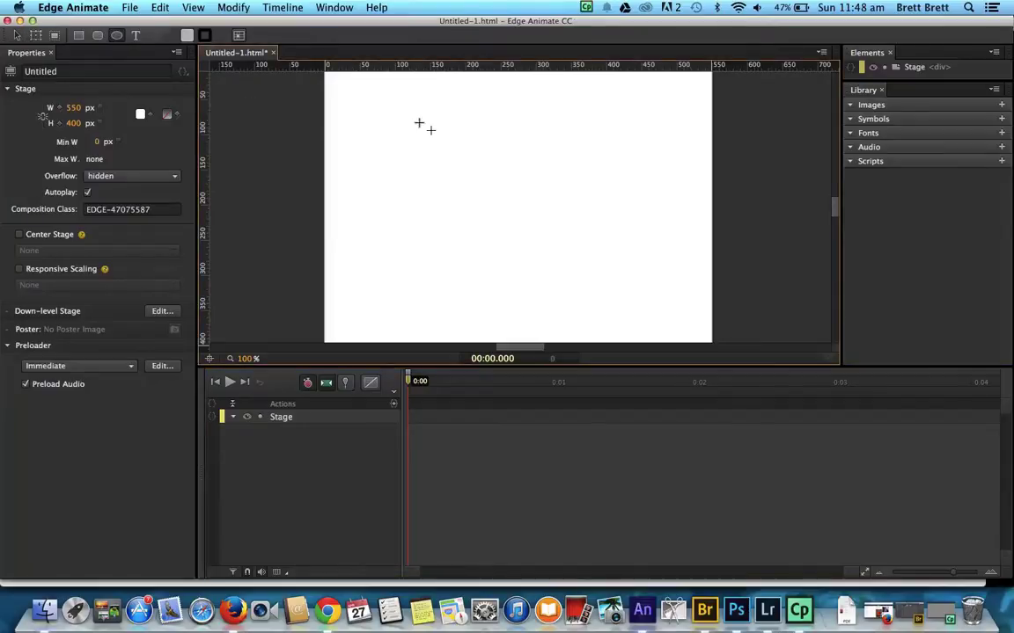
left_click_drag(344, 87, 436, 148)
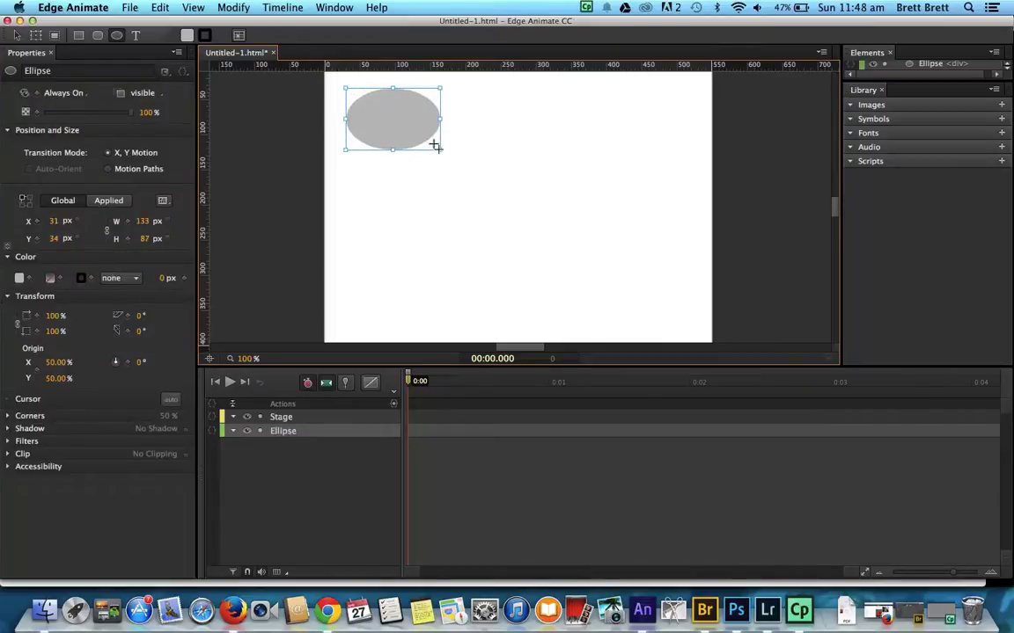
key("v")
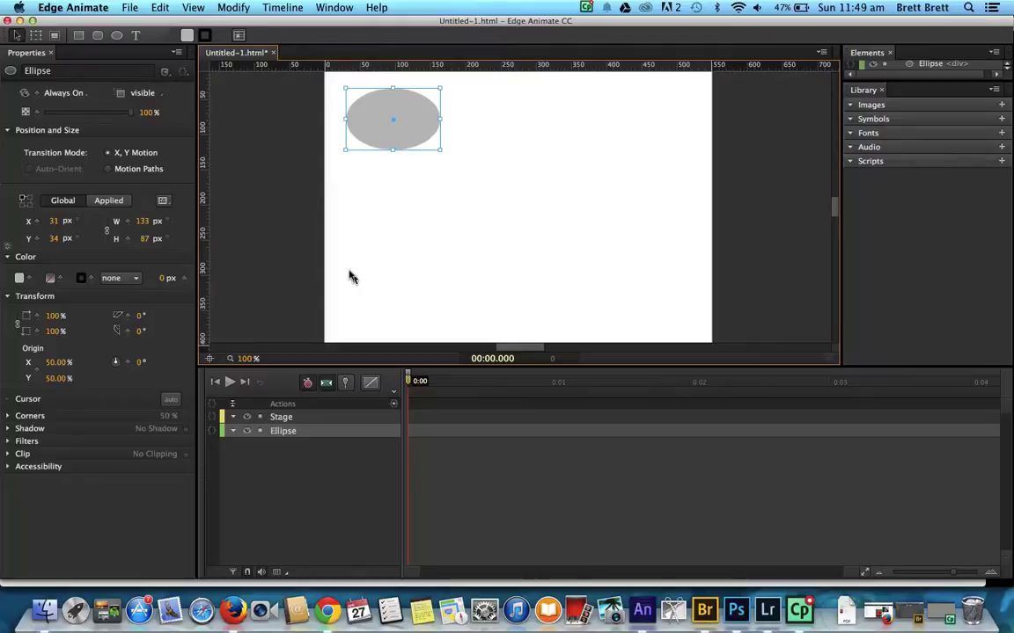
Animate the ellipse from 0:00 to about 2.055 s, moving it to about X 388, Y 271 px using the Pin.
left_click(348, 385)
left_click_drag(406, 383, 695, 382)
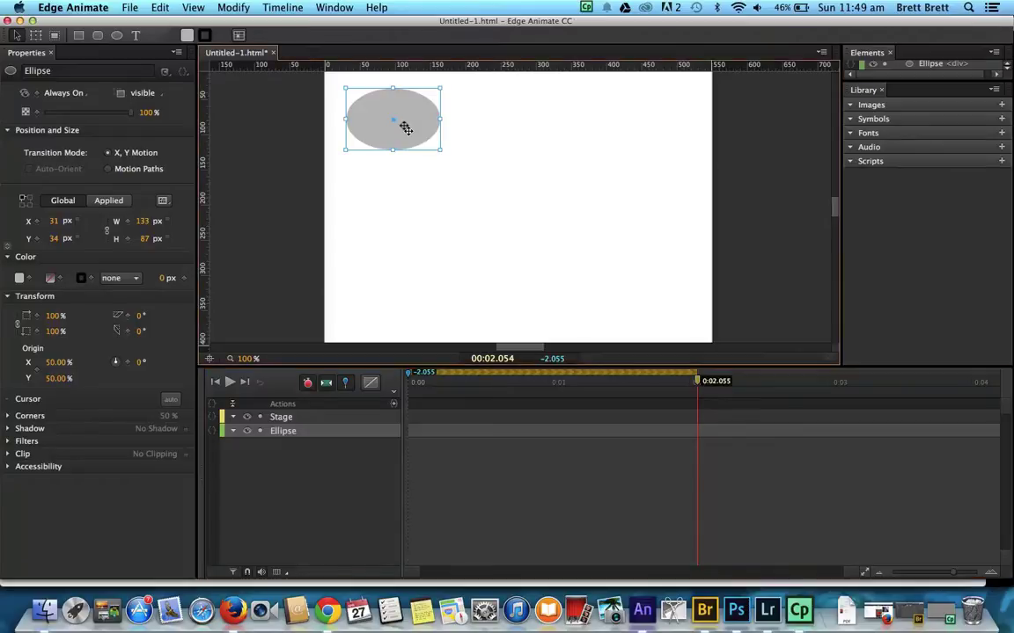
left_click_drag(406, 128, 657, 294)
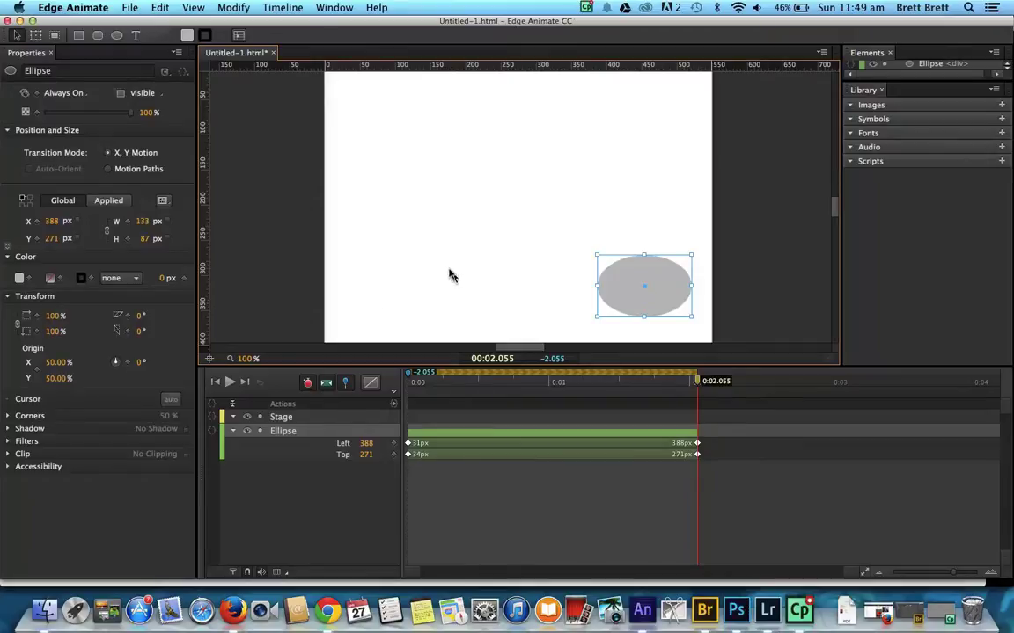
left_click(347, 388)
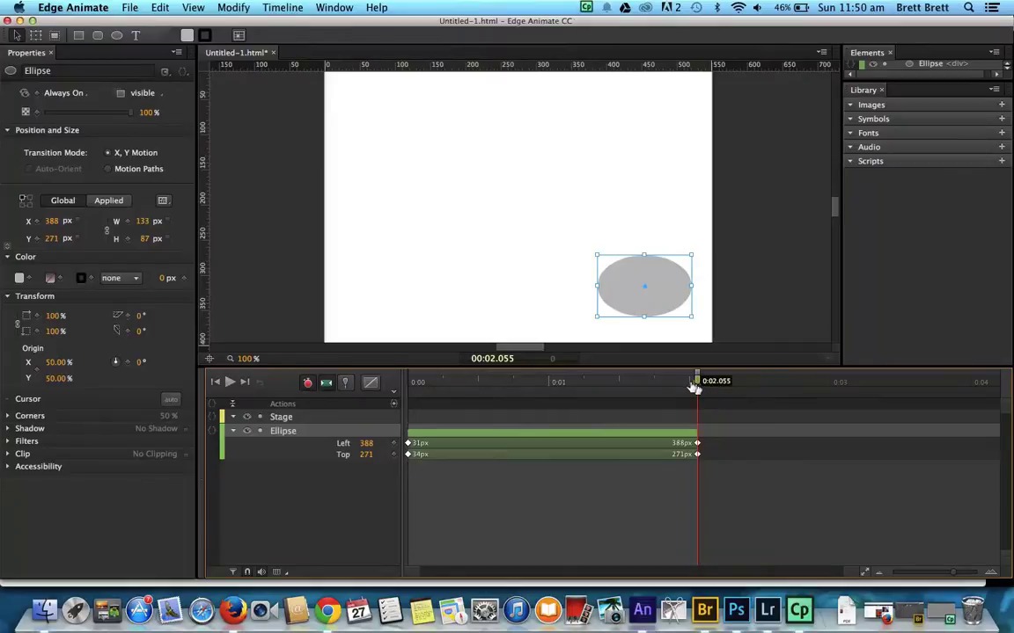
Play the ellipse's motion from the start and return the playhead to 0:00.
left_click_drag(692, 384, 395, 395)
key("space")
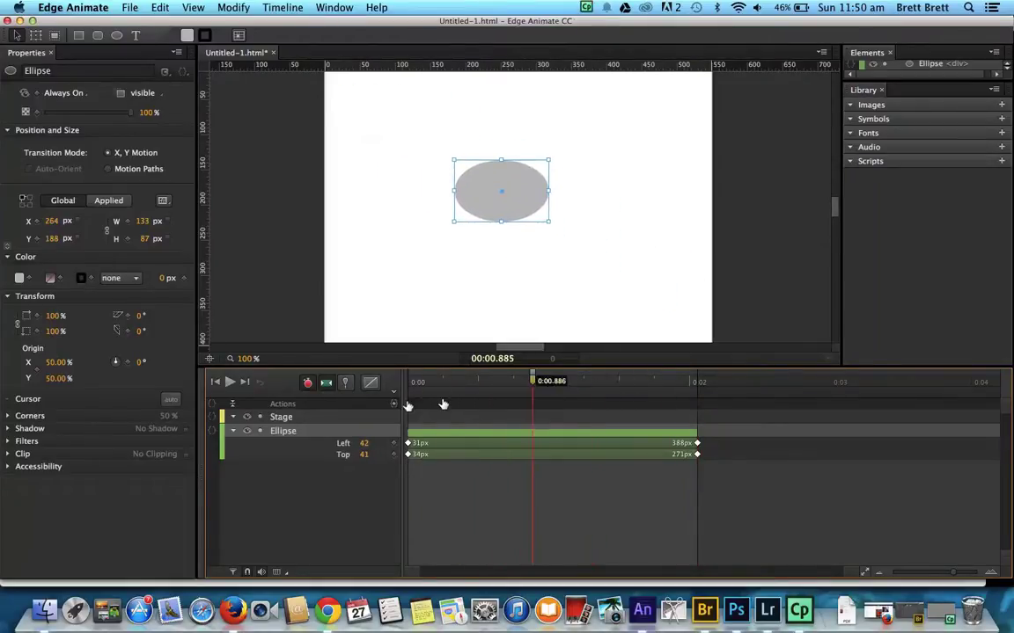
key("space")
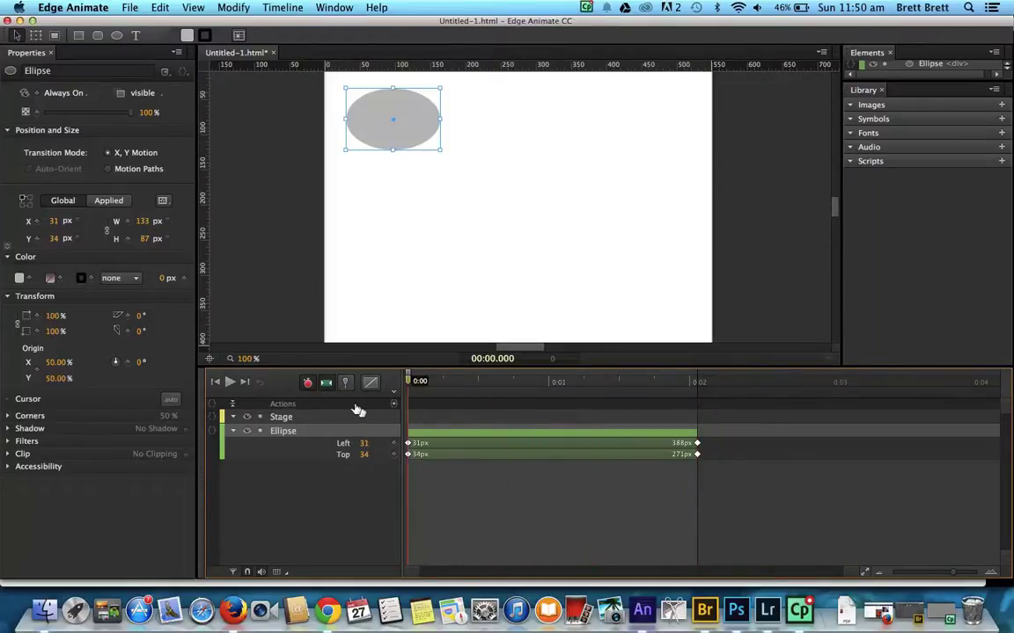
left_click(228, 384)
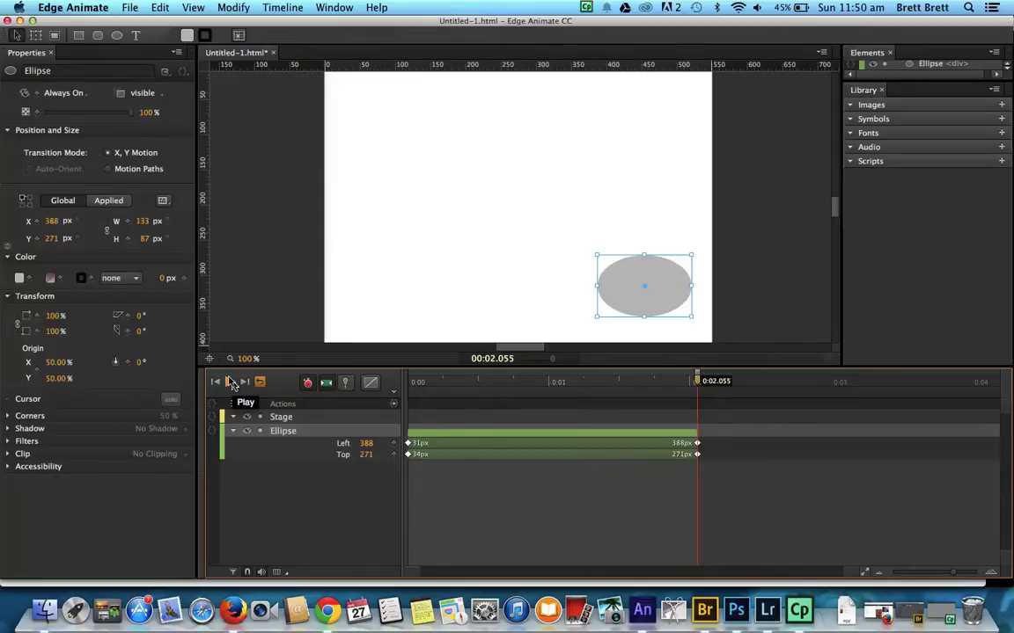
left_click(215, 382)
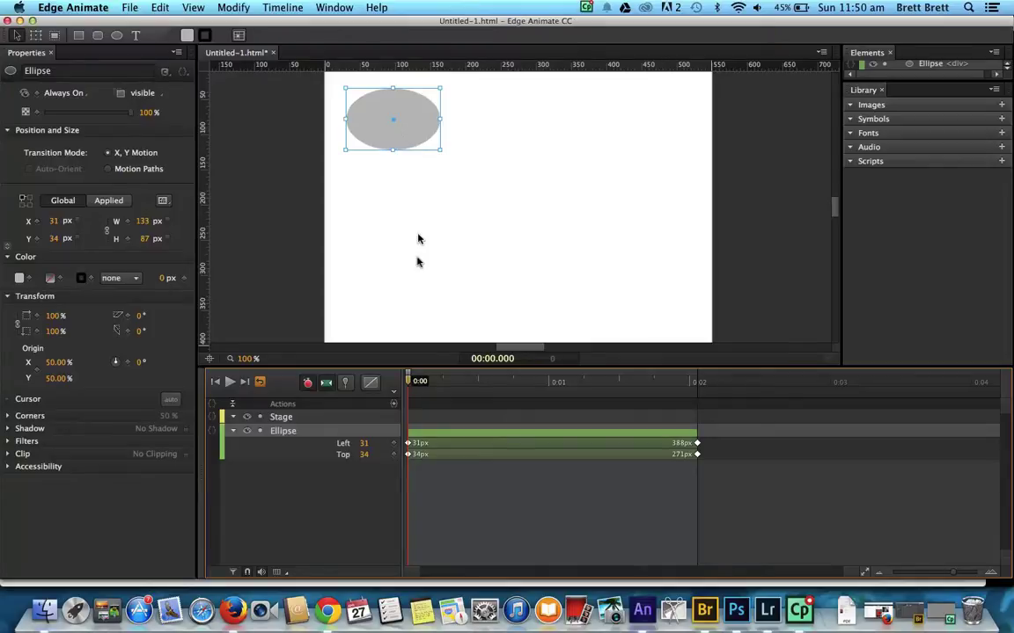
Animate the ellipse growing to about 304 by 196 px between 0:00 and 2.055 s, keeping its lower-right corner in place.
left_click(347, 383)
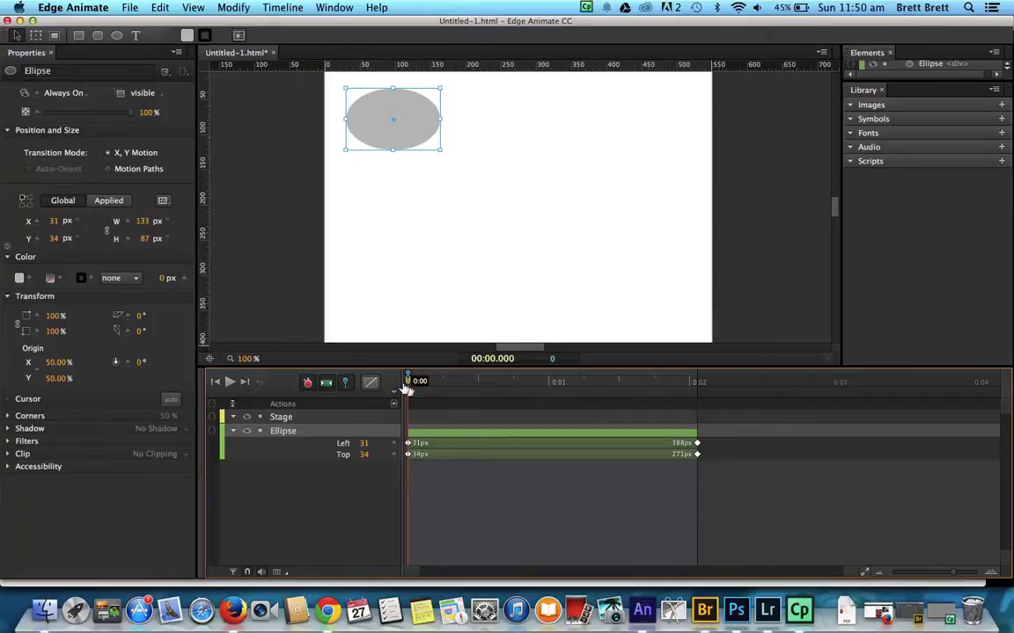
left_click_drag(407, 384, 697, 403)
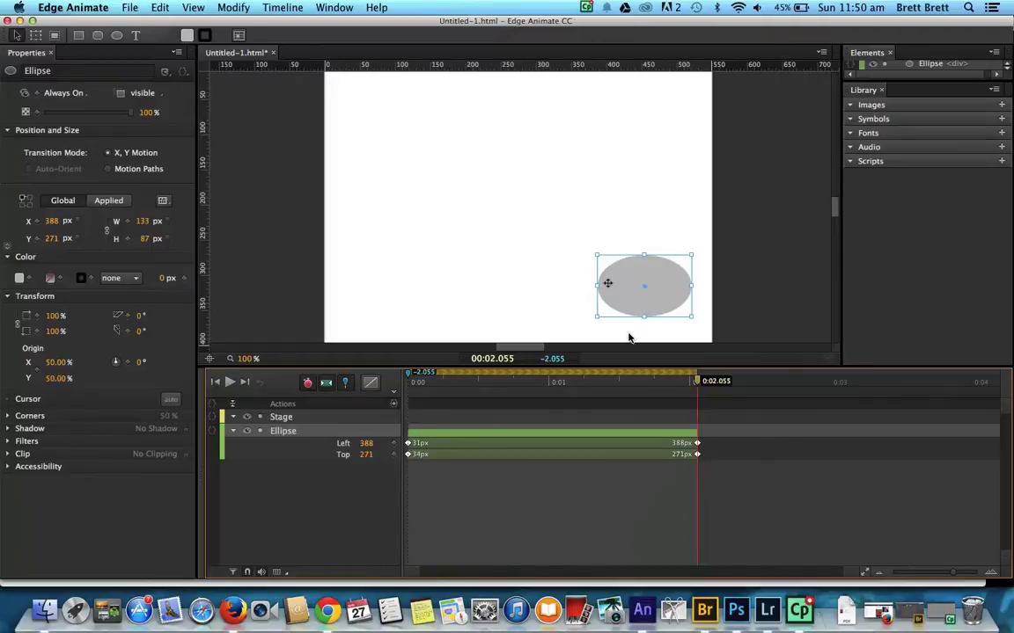
left_click_drag(592, 252, 470, 174)
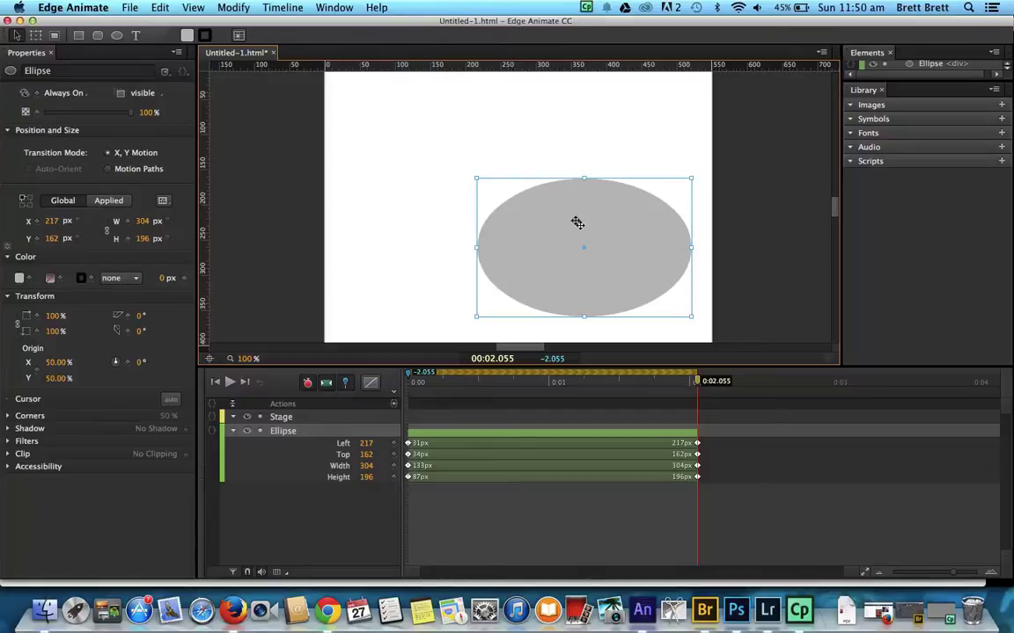
left_click(344, 382)
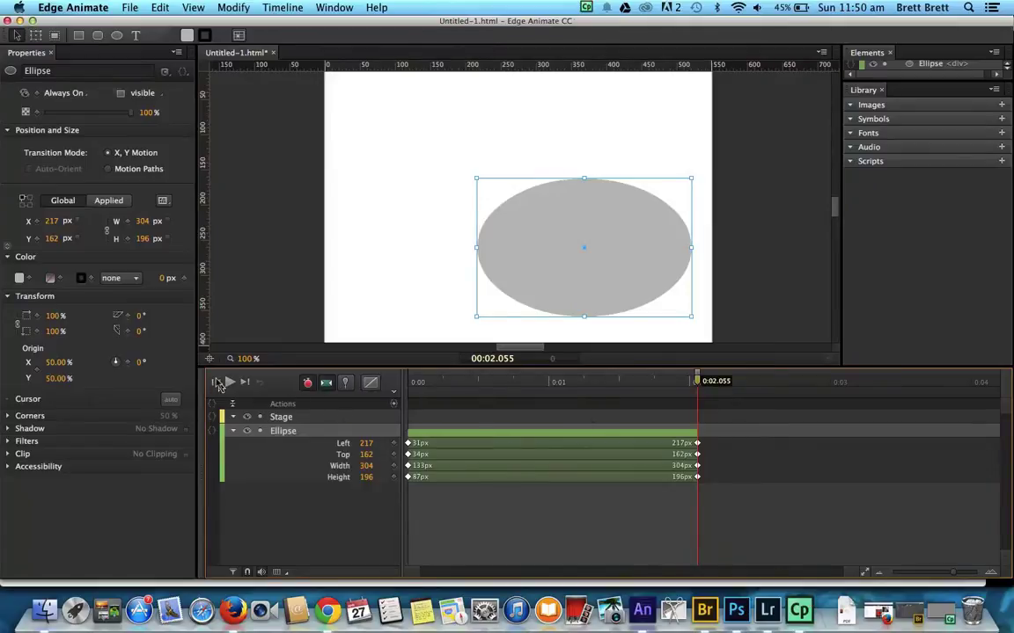
Play the ellipse's combined move and growth from the start, then rewind to 0:00.
left_click(216, 382)
left_click(229, 383)
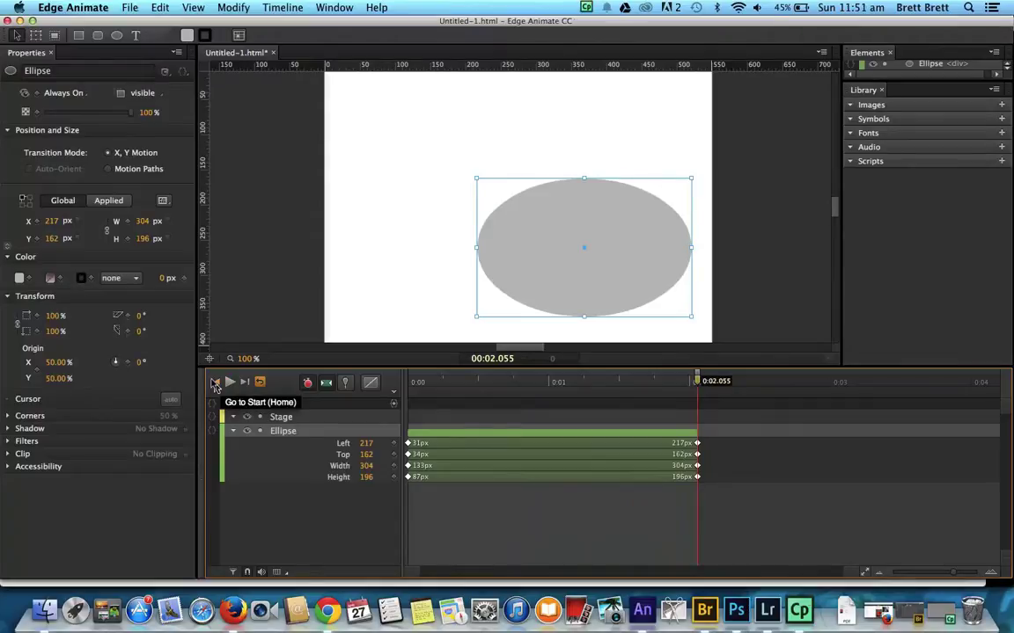
left_click(216, 384)
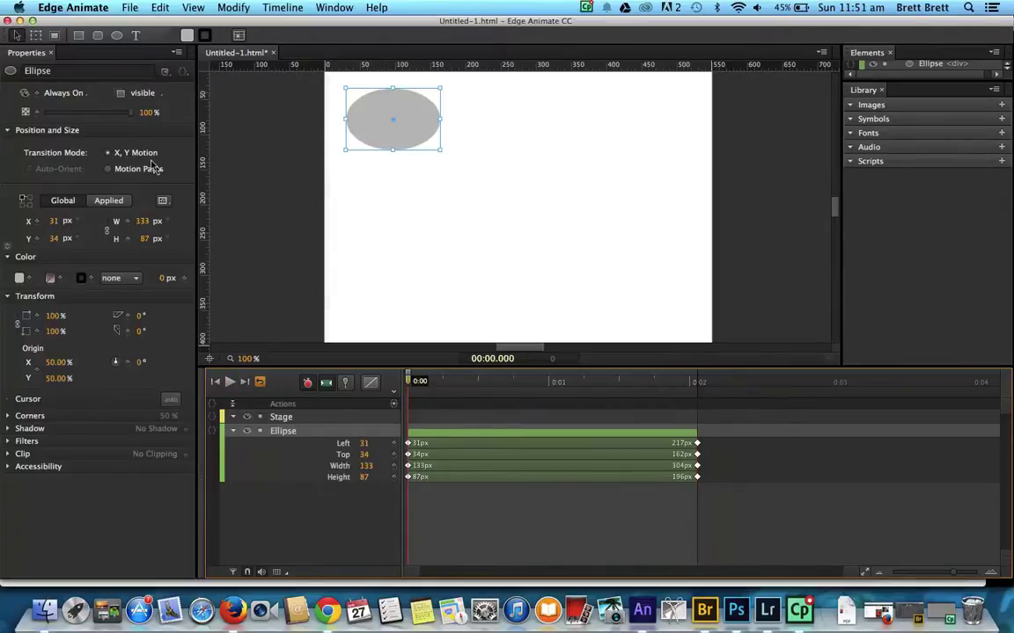
Add a text box reading "Reptiles" and place it off the stage's right edge at about X 600, Y 193 px.
left_click(134, 37)
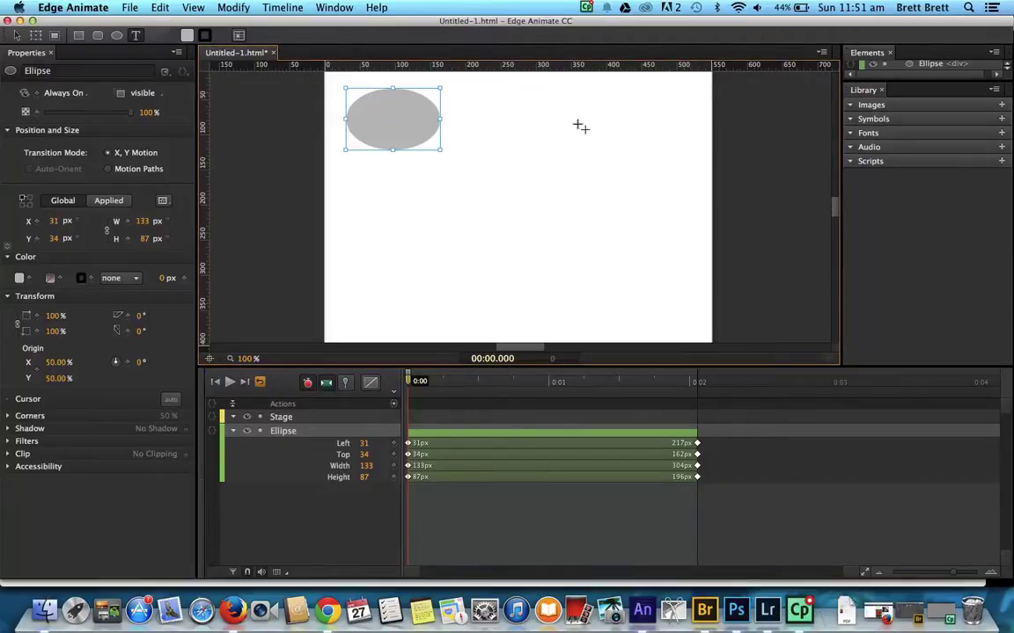
left_click_drag(536, 97, 738, 174)
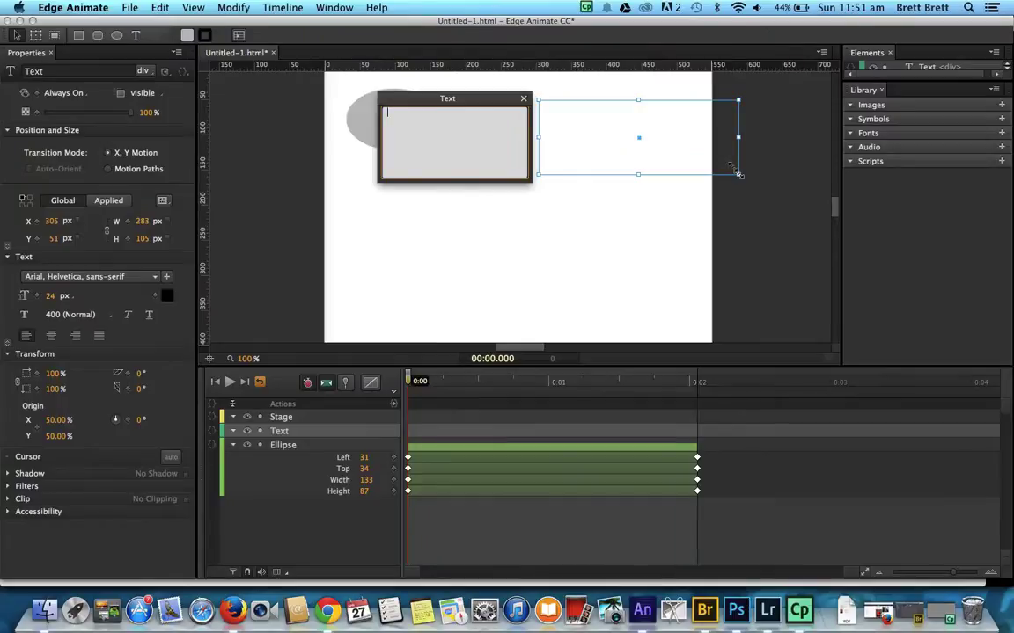
type("Reptiles")
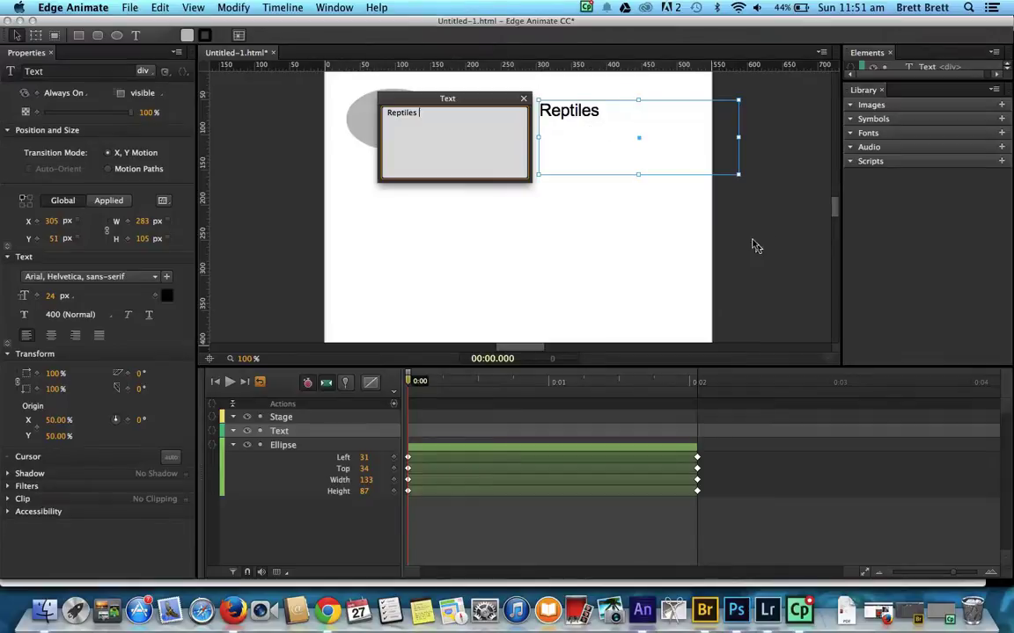
left_click(580, 126)
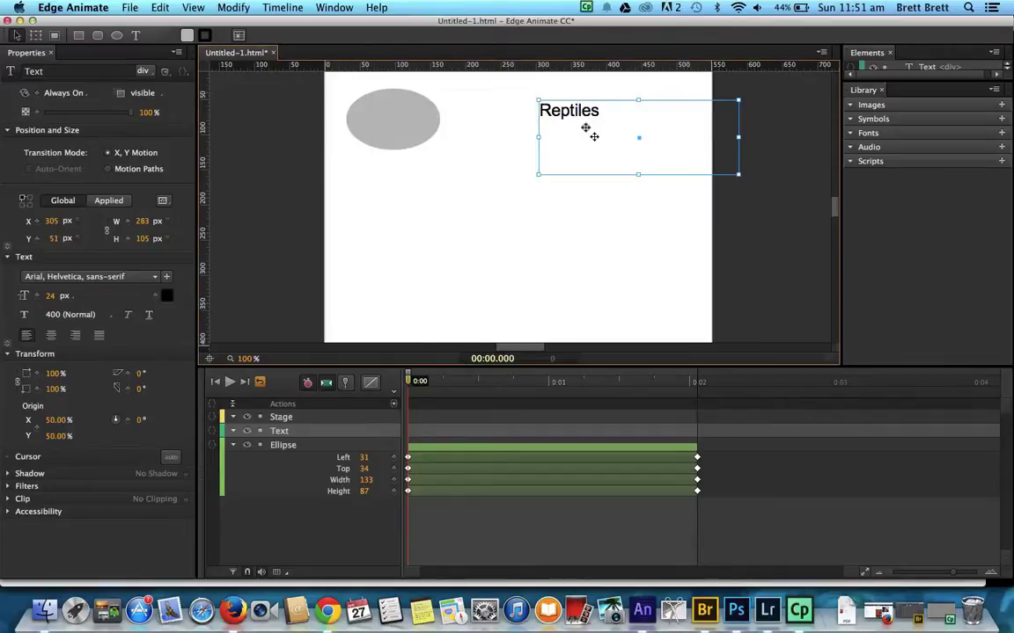
left_click_drag(586, 125, 795, 227)
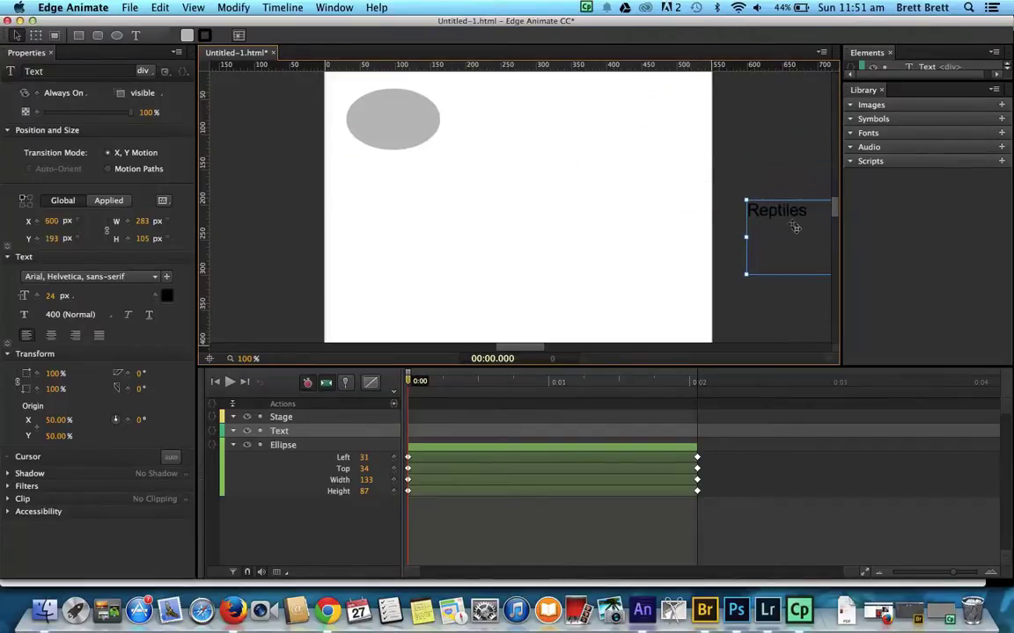
Rename the text element in the timeline as reptiles.
double_click(279, 432)
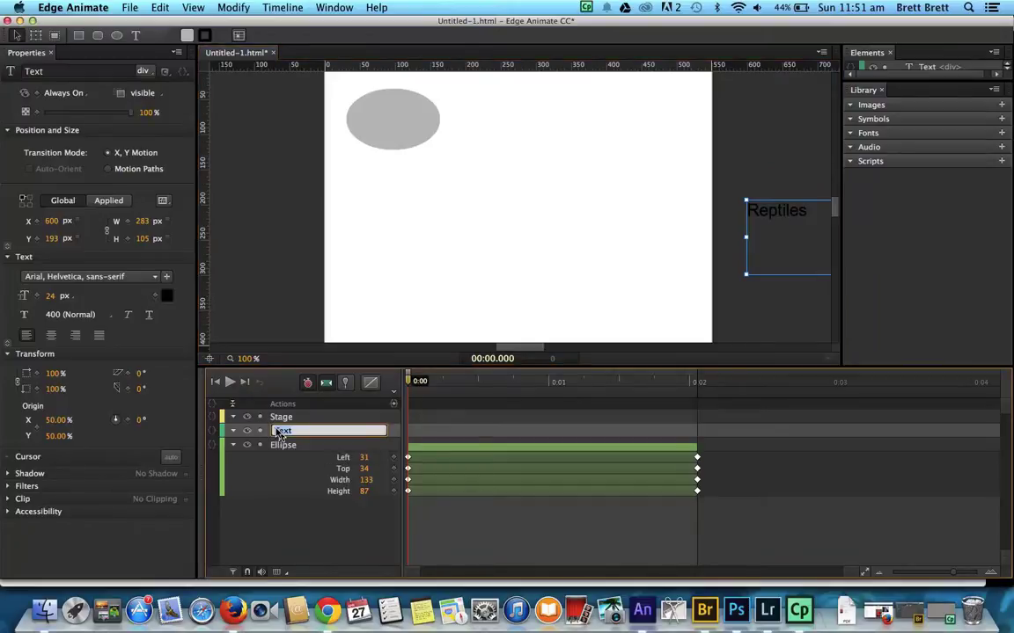
key("BackSpace")
left_click(758, 320)
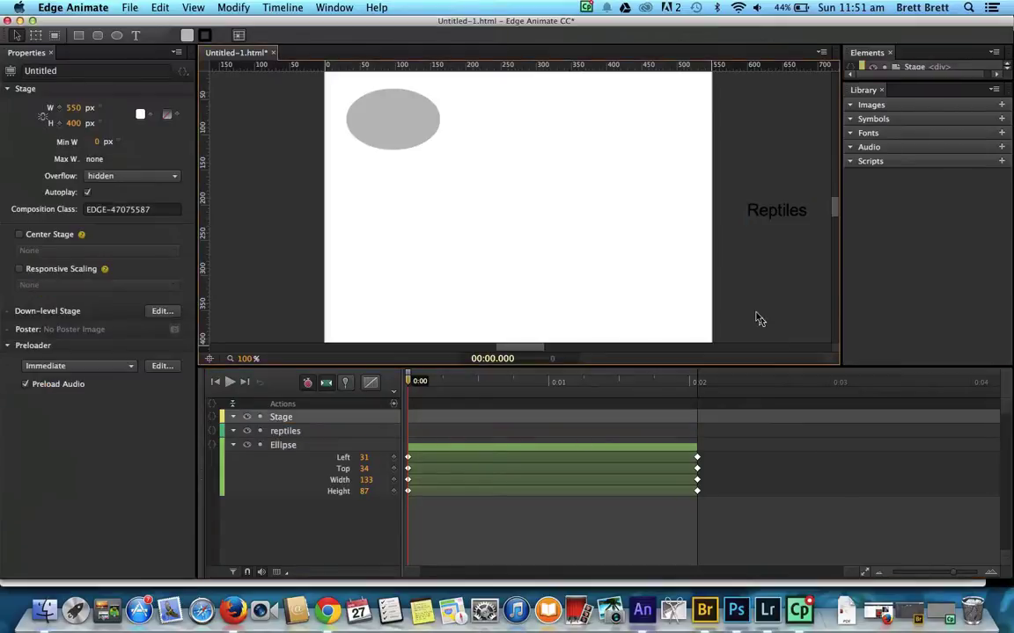
Animate the reptiles text from 0:00 to 2.055 s, moving it onto the ellipse at about X 317, Y 244 px.
left_click(323, 434)
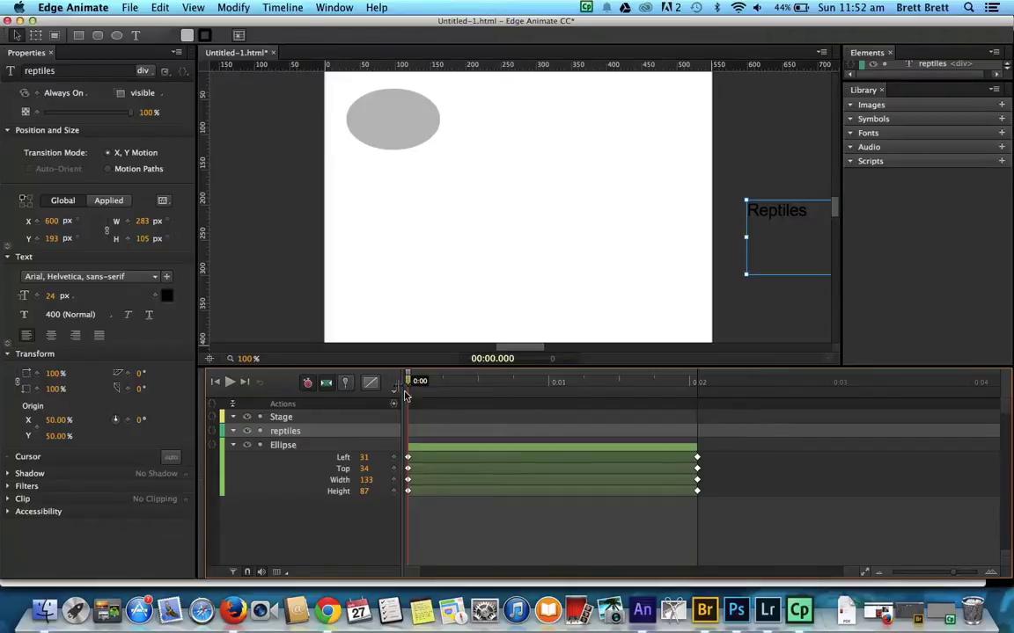
left_click(347, 384)
left_click_drag(407, 385, 695, 398)
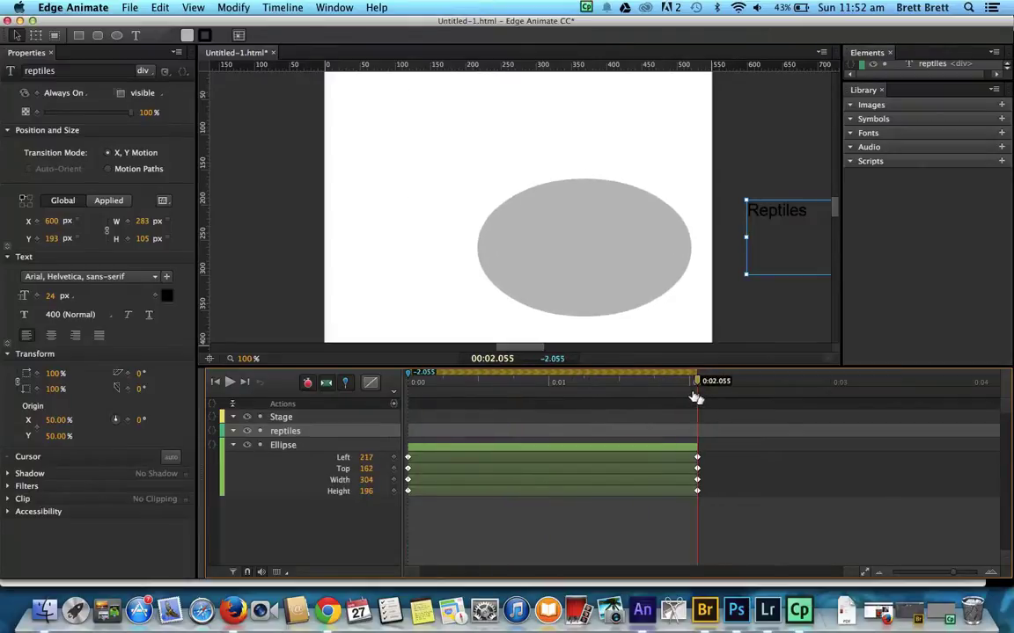
left_click_drag(770, 220, 583, 252)
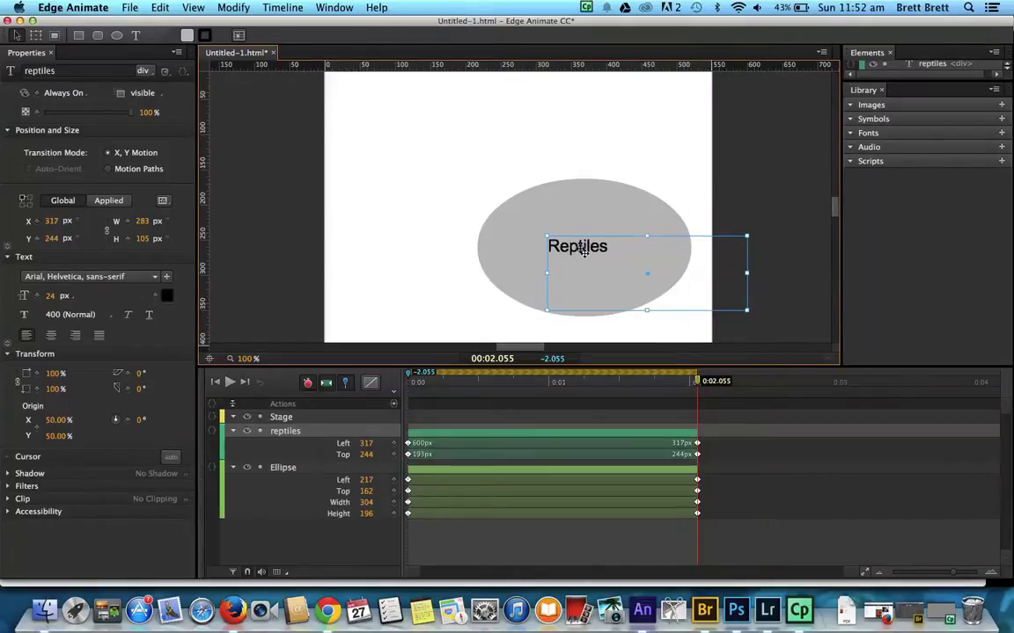
left_click(347, 384)
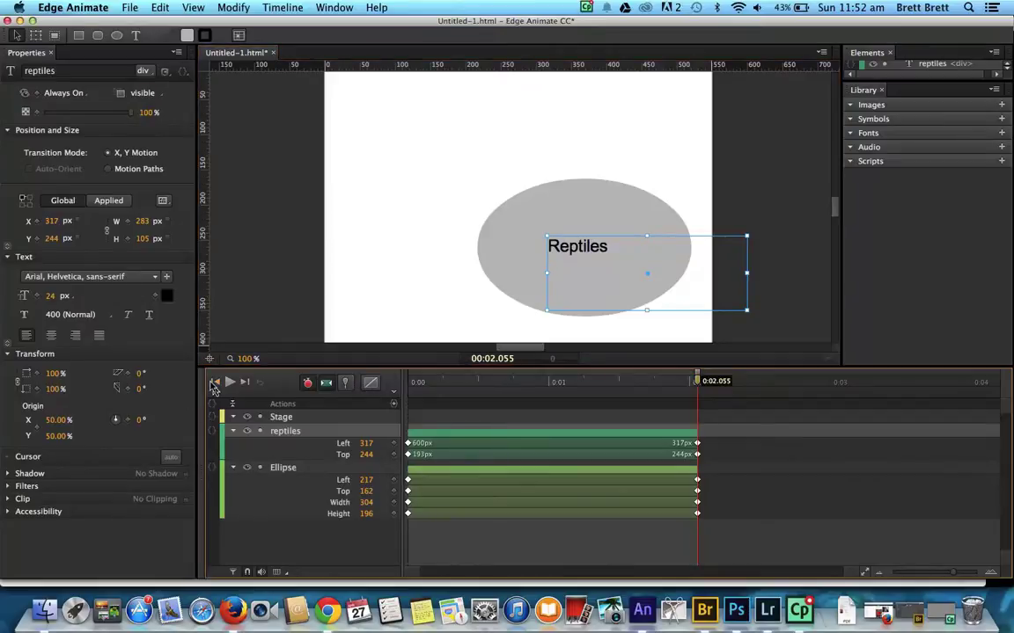
Play the animation from the start to review the text and ellipse moving together.
left_click(228, 384)
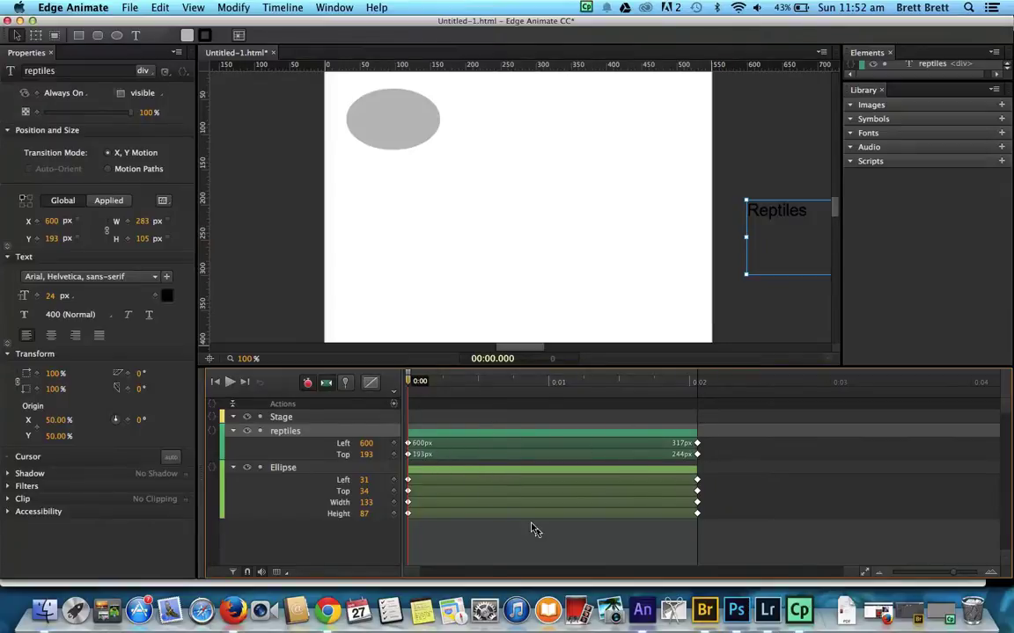
left_click(229, 384)
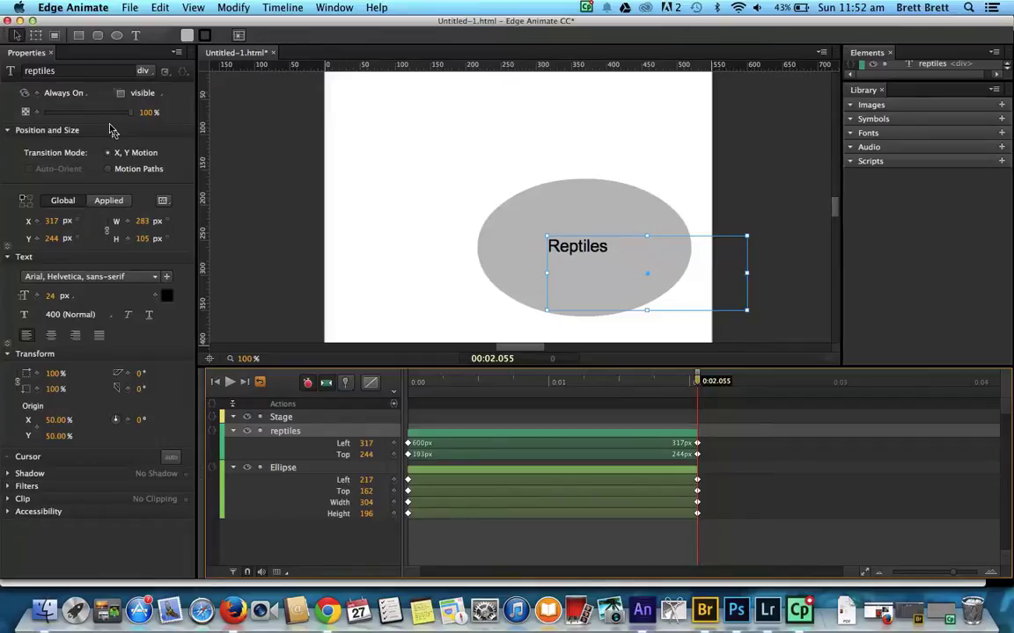
Fade the reptiles text to 0% opacity between 2.055 s and 3 s using the Pin.
left_click(345, 382)
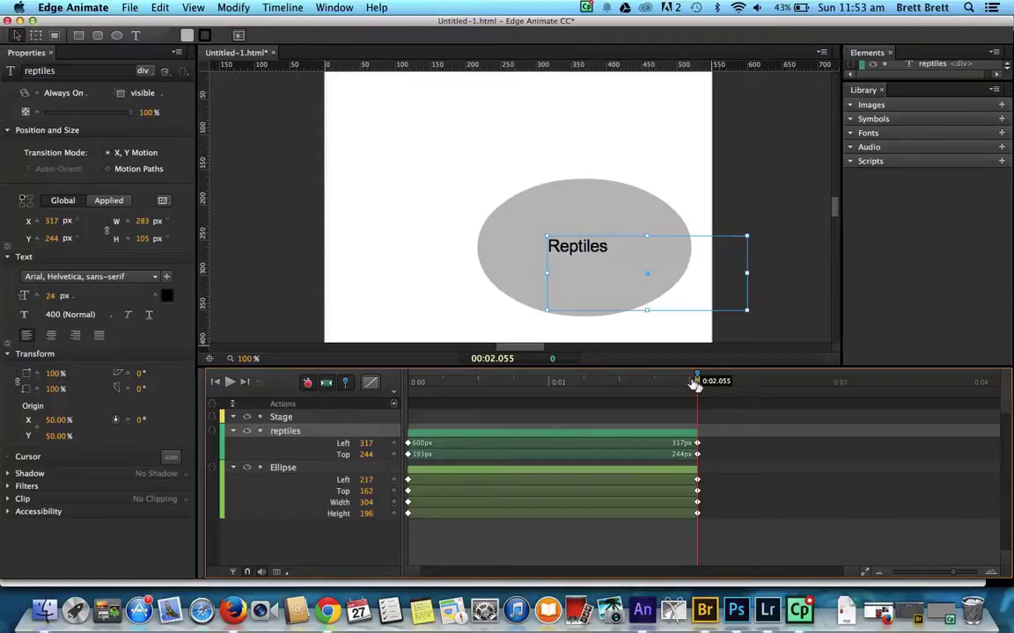
mouse_move(695, 384)
left_mouse_down()
mouse_move(867, 378)
mouse_move(828, 380)
left_mouse_up()
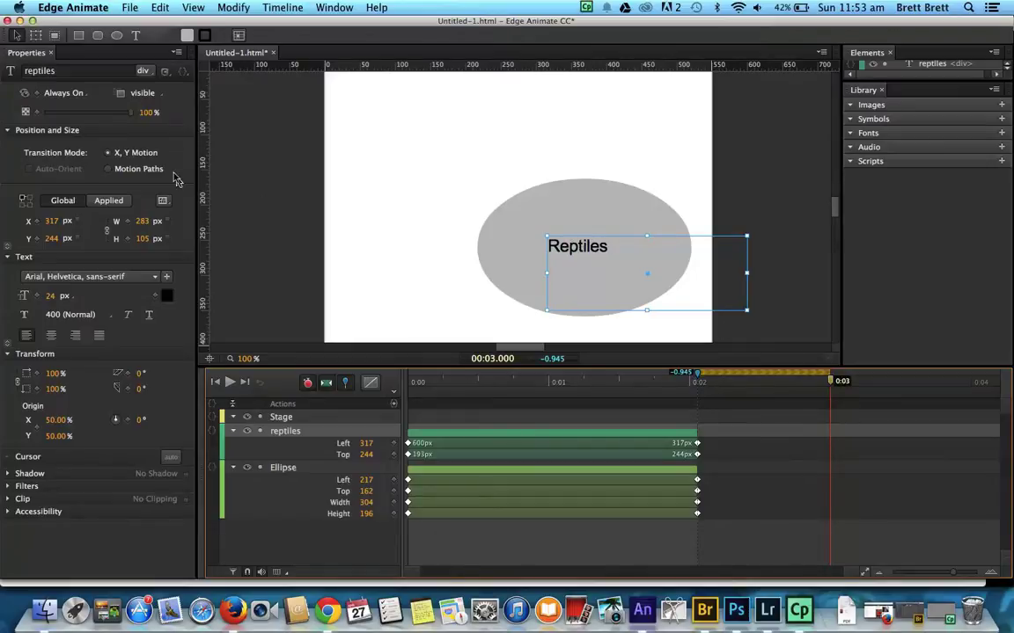
left_click_drag(131, 116, 7, 124)
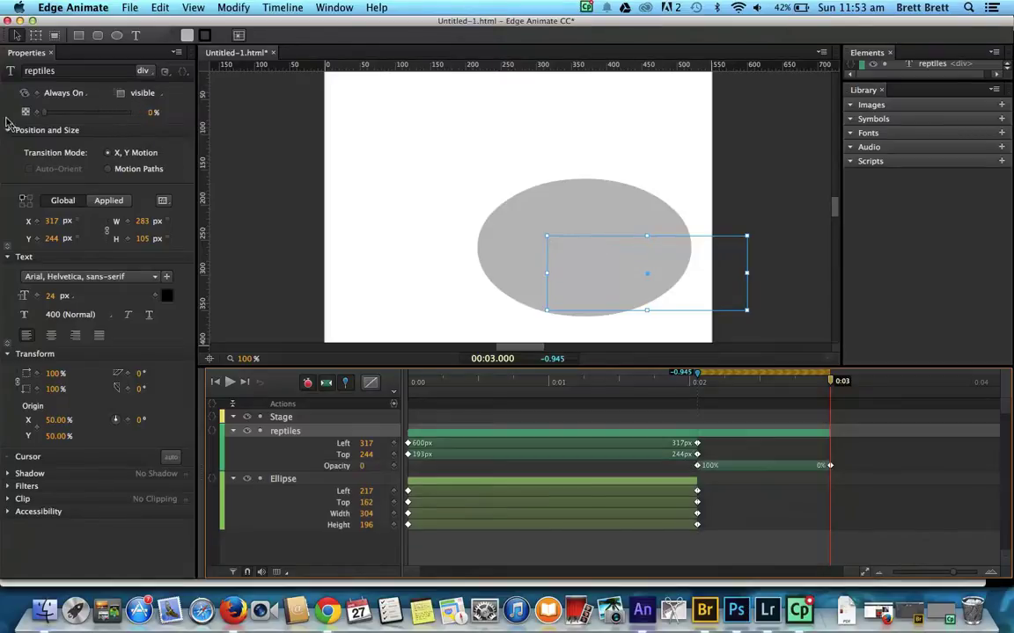
Turn off the Pin, play the animation from the start, and scrub from 0:00 to 3 s to review the reptiles fade-out.
left_click(344, 384)
left_click(215, 383)
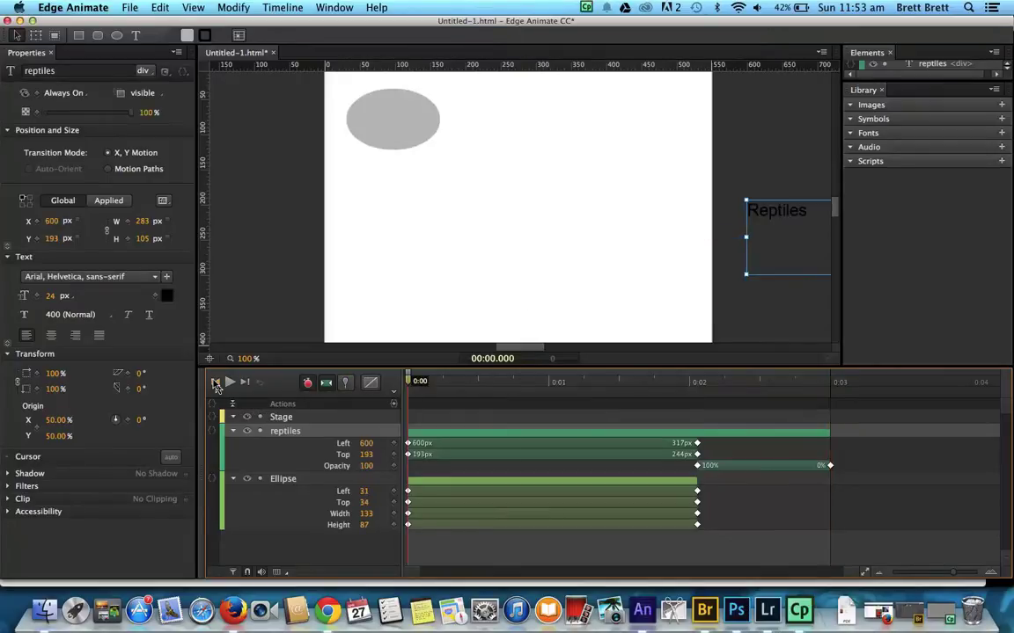
left_click(228, 383)
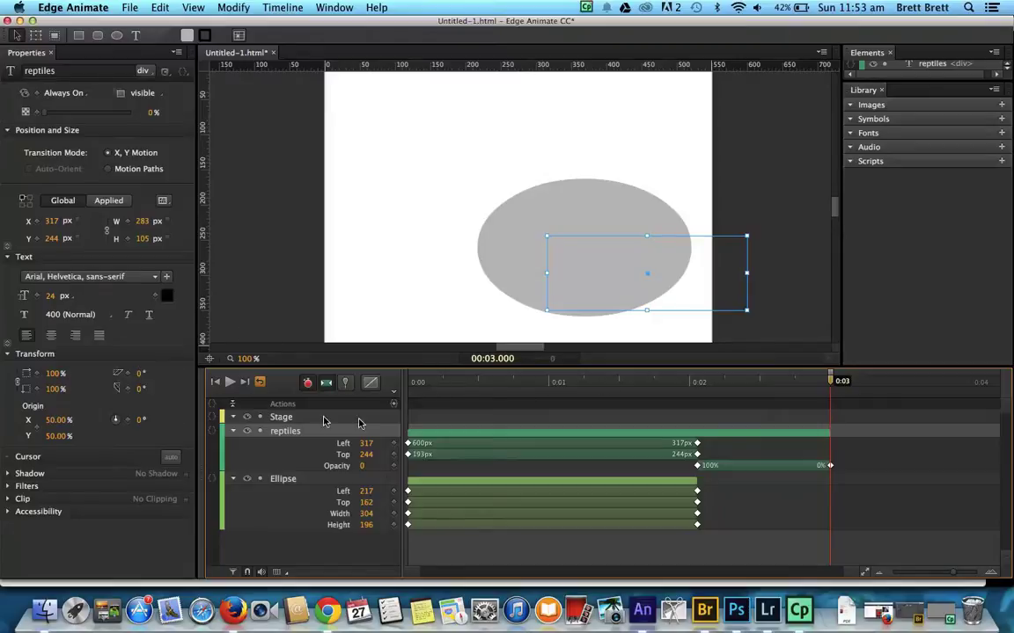
left_click(215, 382)
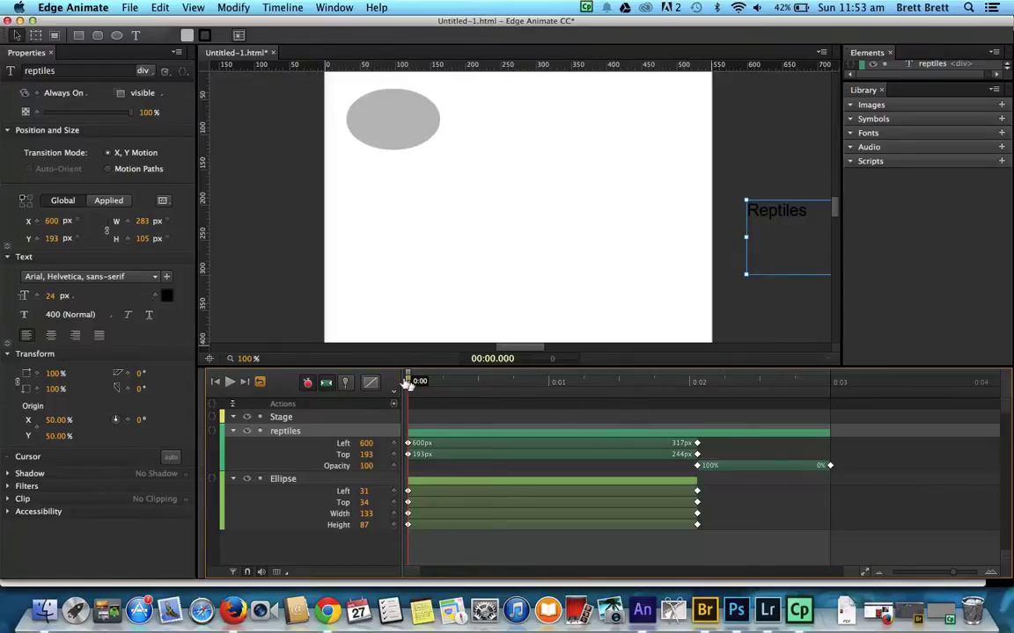
left_click_drag(408, 382, 827, 395)
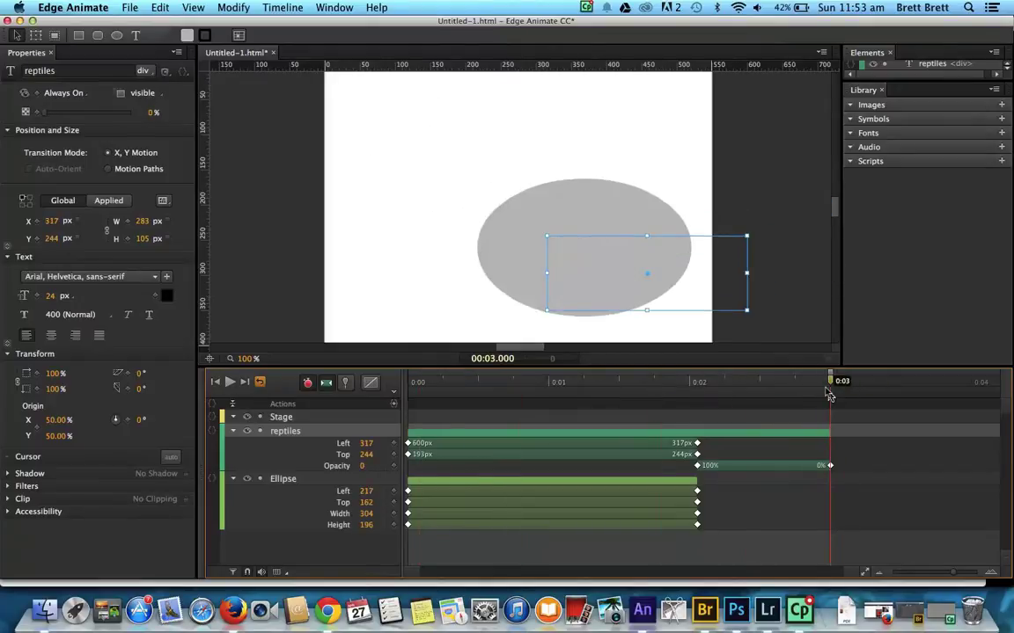
Enable the Pin at 3 s and add a text box reading TEST, about 304 by 105 px, over the enlarged ellipse.
left_click(346, 384)
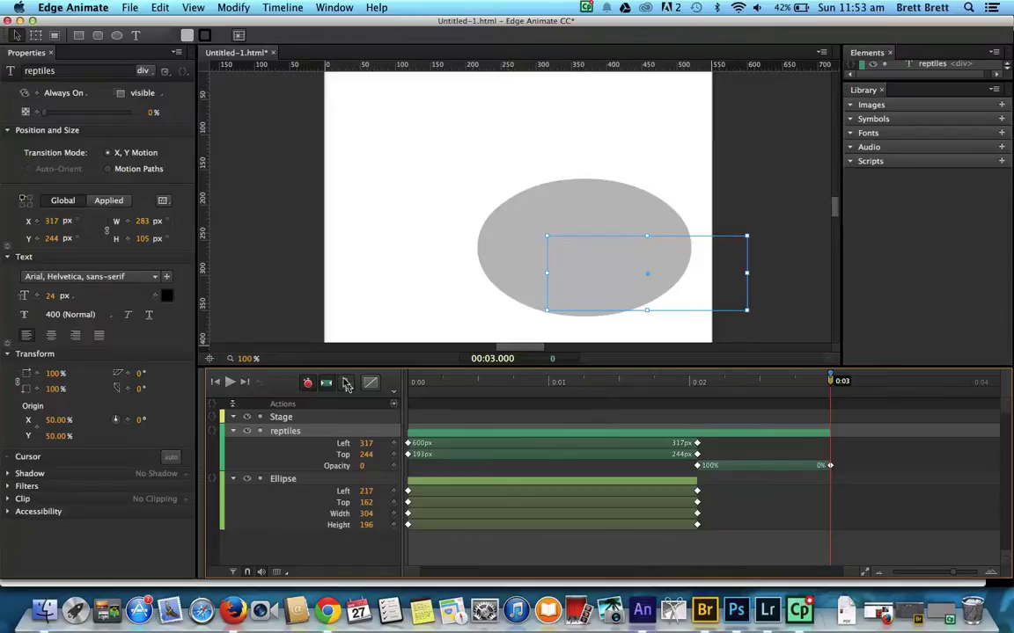
left_click(135, 36)
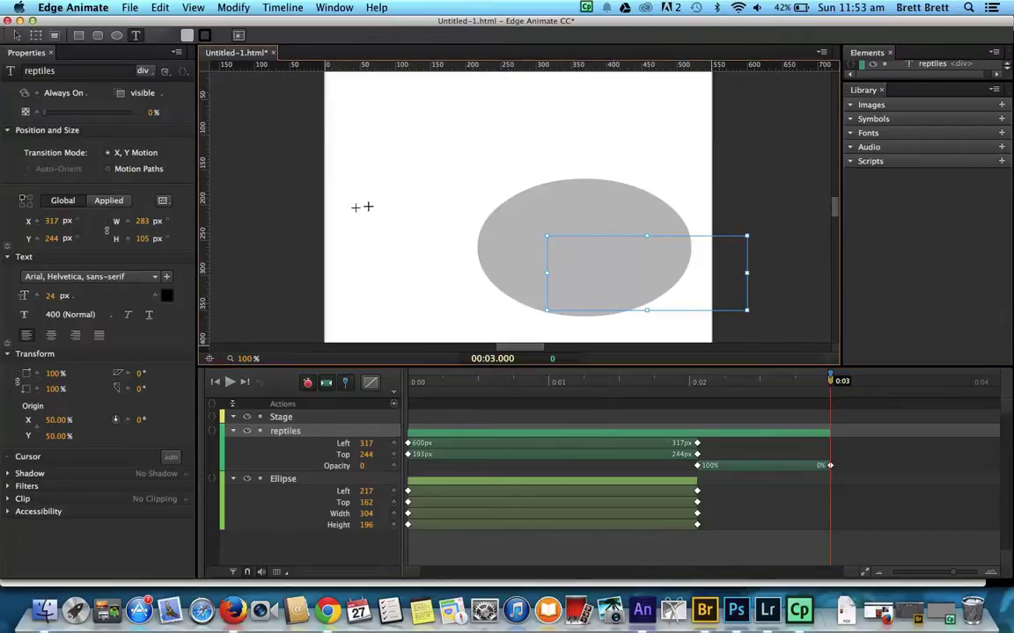
left_click(485, 218)
left_click_drag(491, 232, 700, 287)
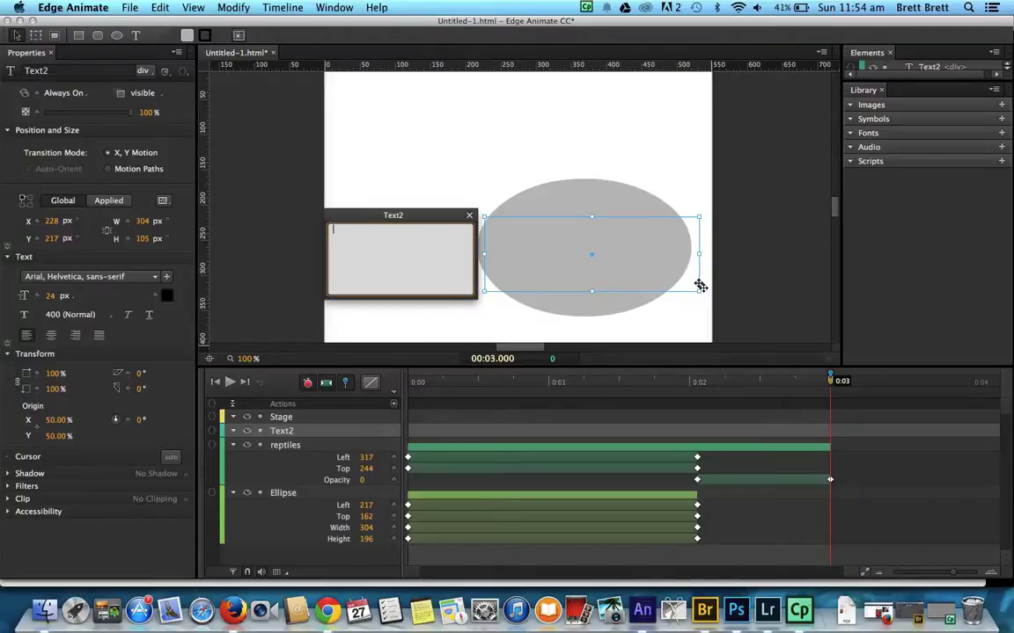
type("TEST")
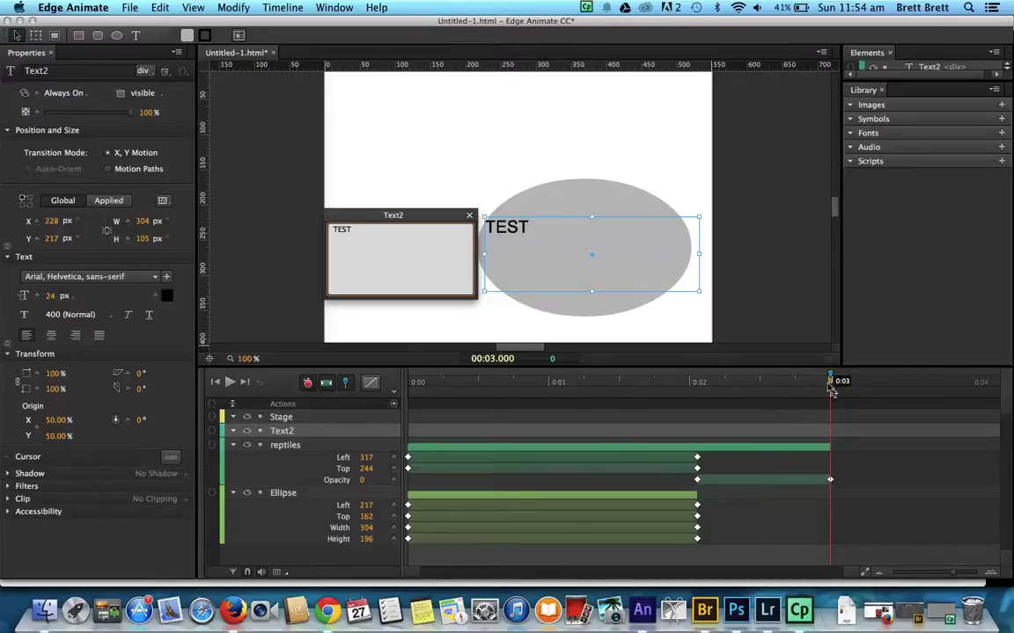
left_click(128, 116)
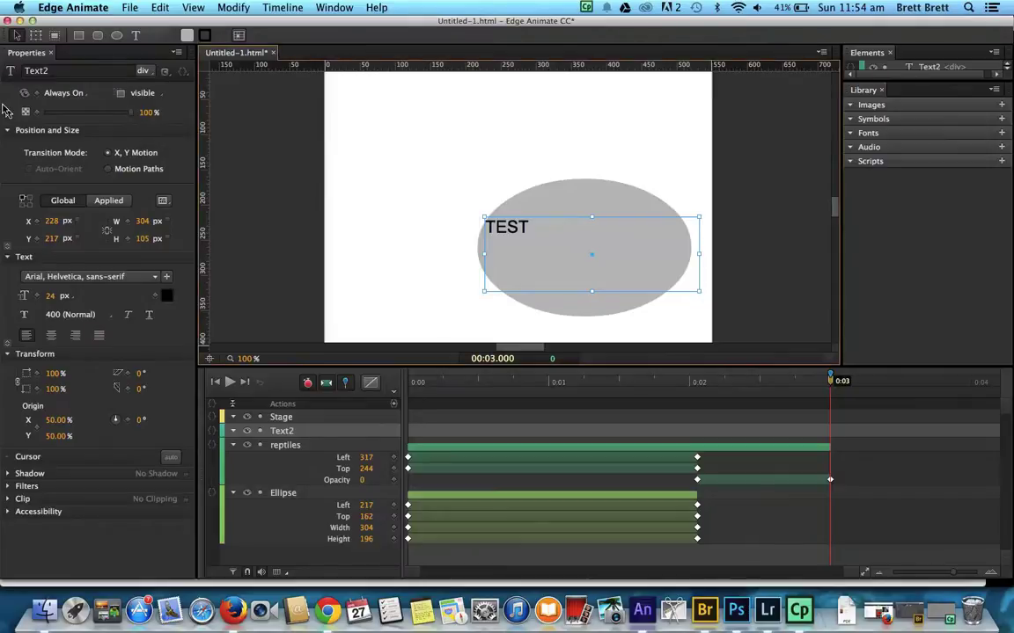
Fade in the TEST text from 0% opacity at 3 s to 100% at about 4.077 s.
left_click_drag(123, 112, 49, 109)
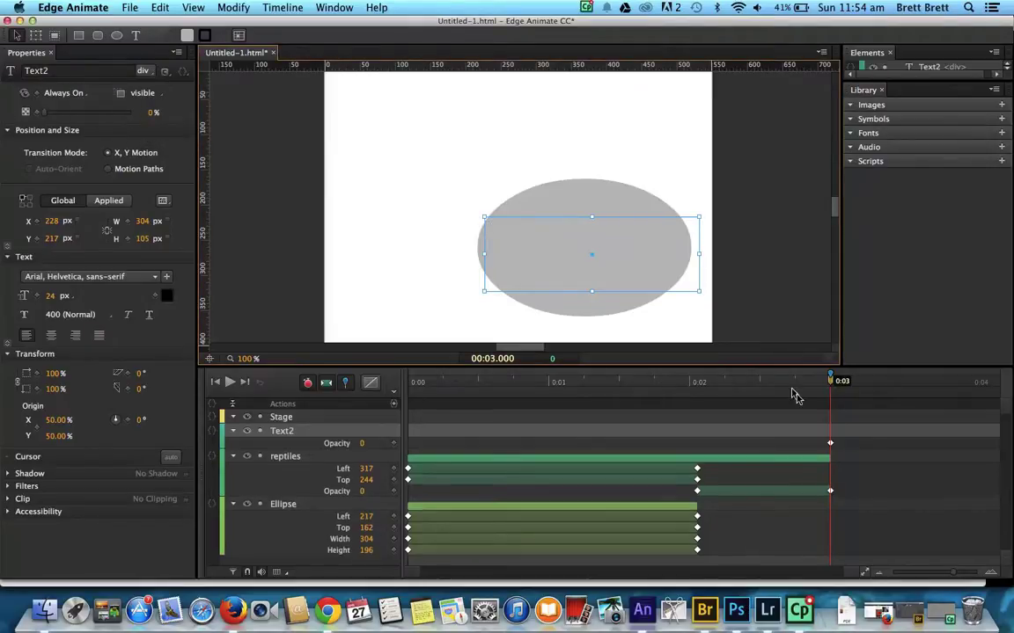
left_click_drag(831, 390, 979, 389)
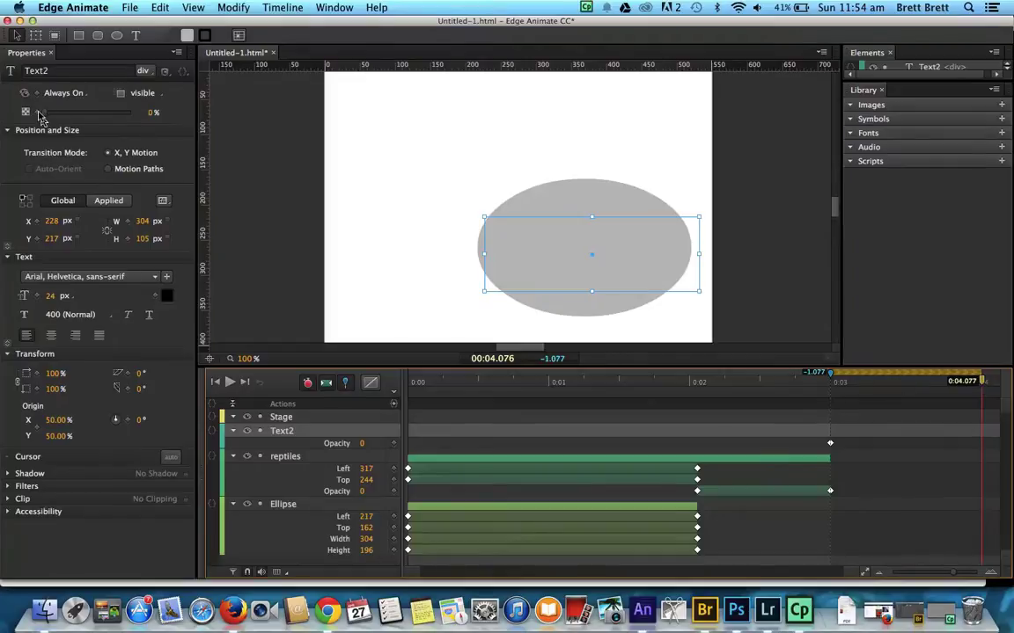
left_click_drag(41, 115, 176, 123)
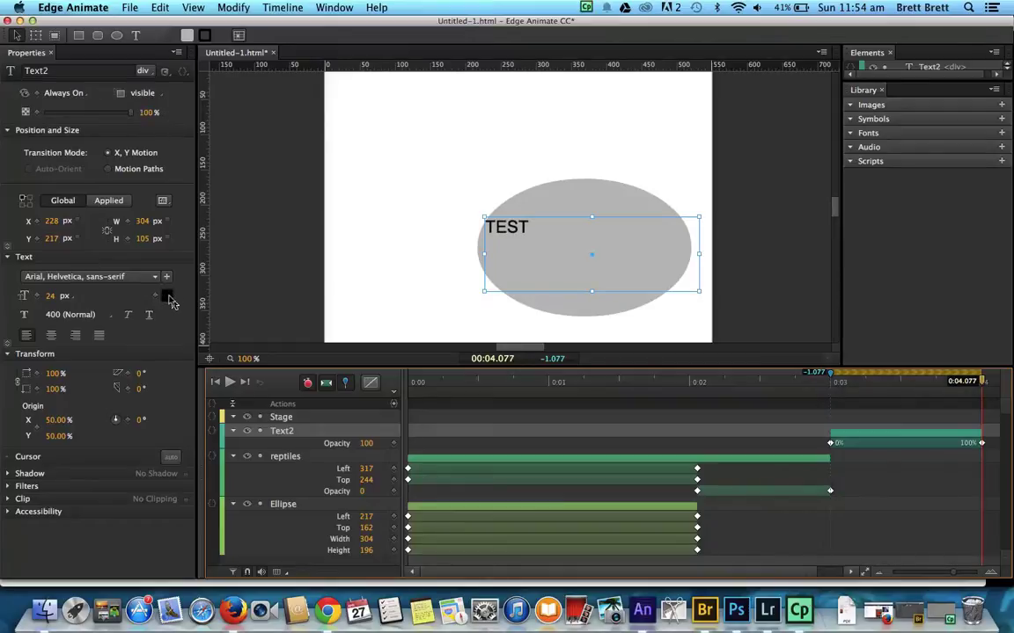
Set the TEST text color to red, rgba(234,8,8,1.00), at 4.077 s so it transitions from black.
left_click(169, 298)
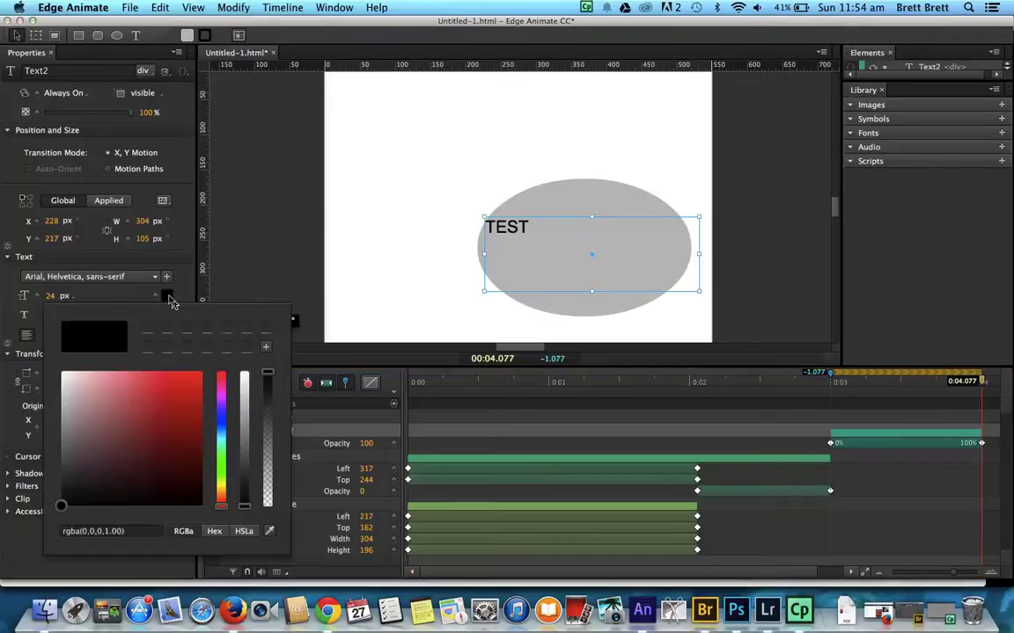
left_click(190, 396)
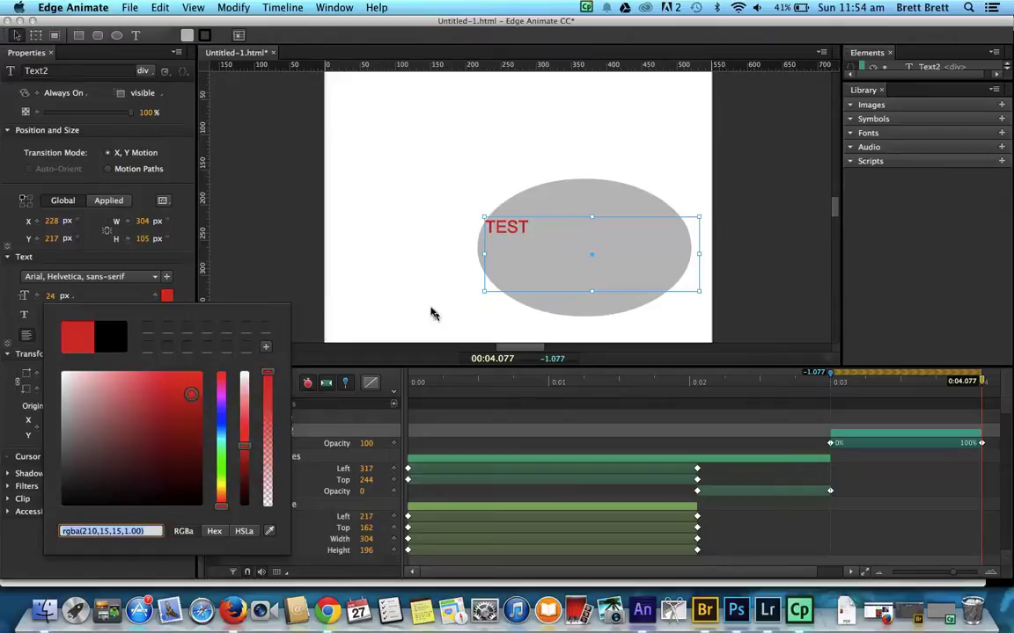
left_click(196, 383)
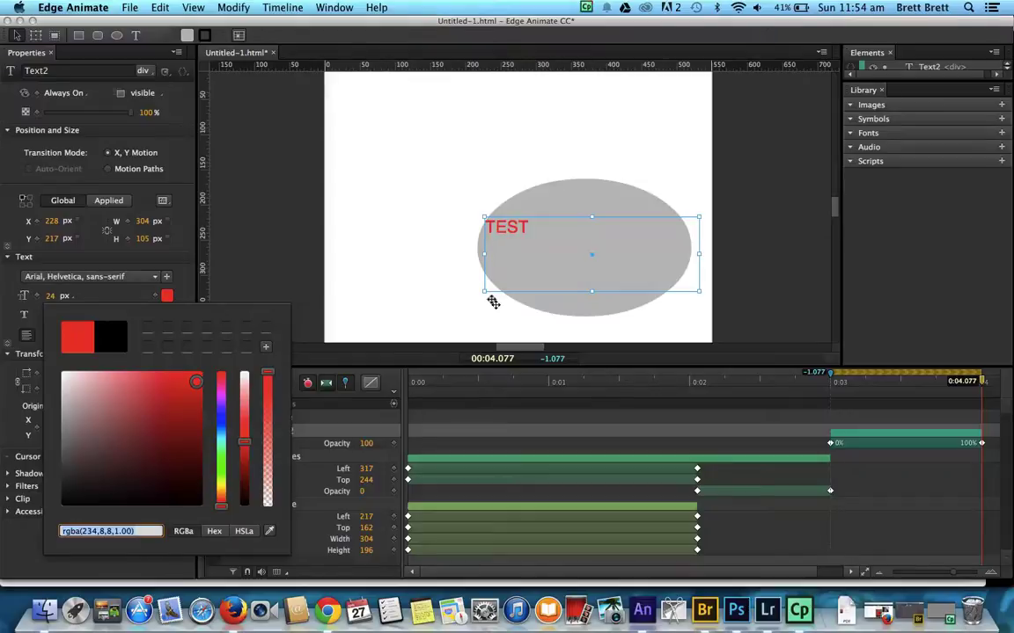
left_click(271, 280)
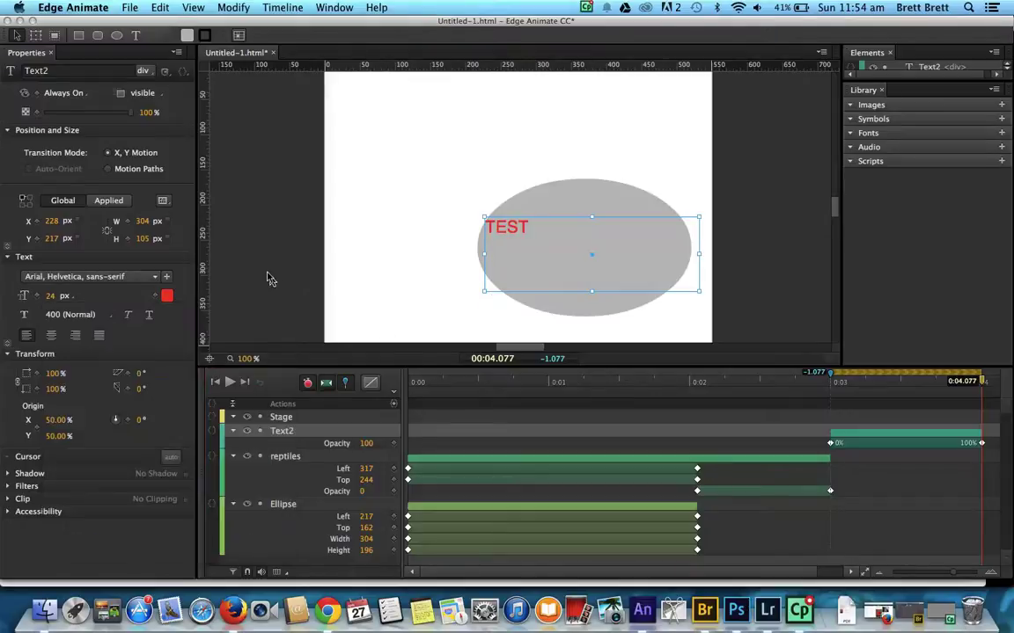
Turn off the Pin and play the whole animation from the start to review the TEST fade-in and color change.
left_click(345, 383)
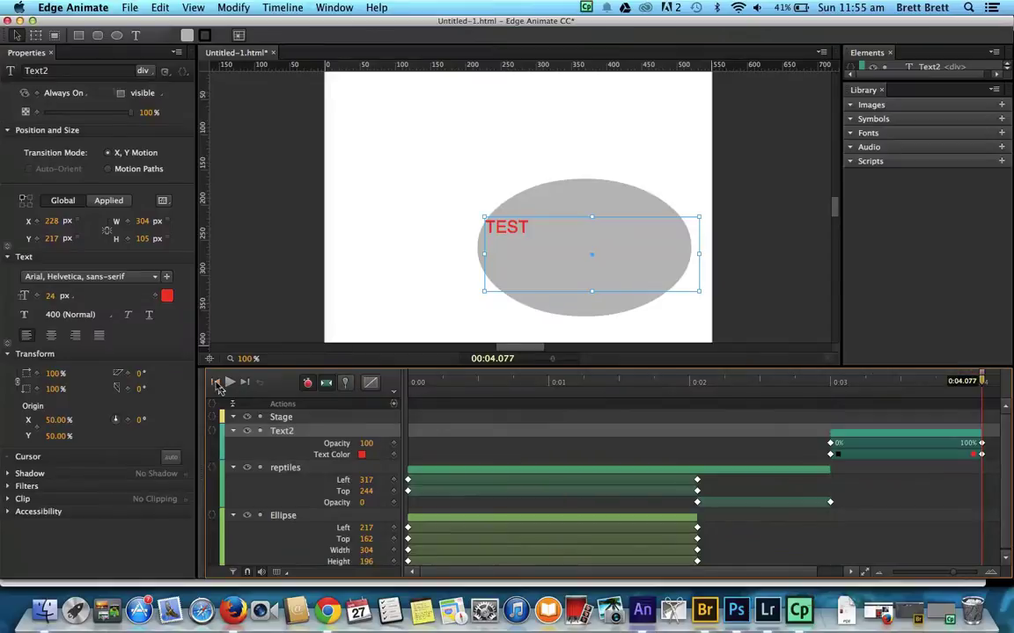
left_click(217, 384)
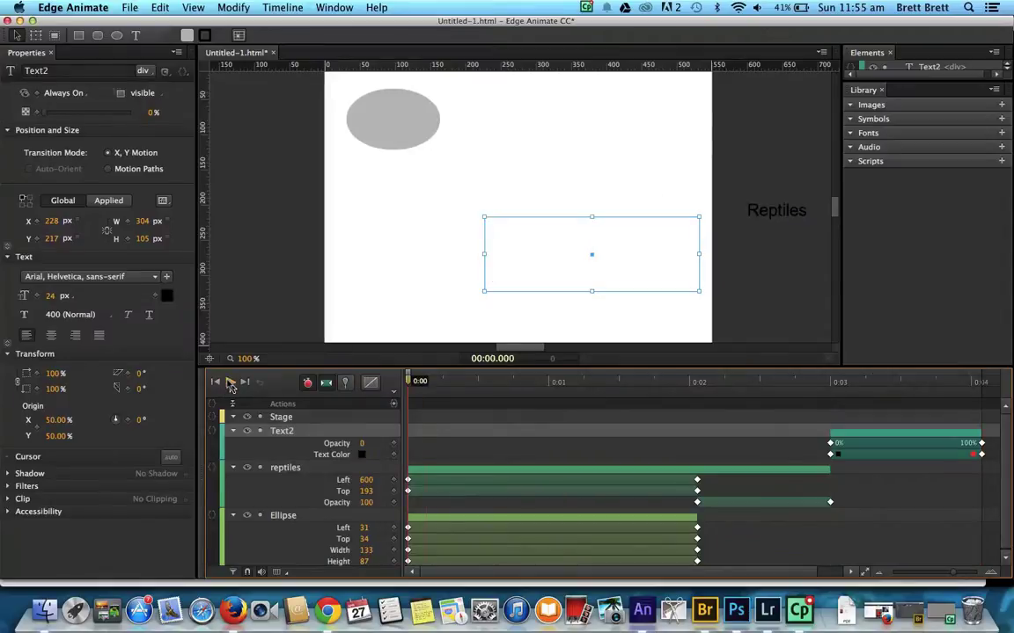
left_click(229, 383)
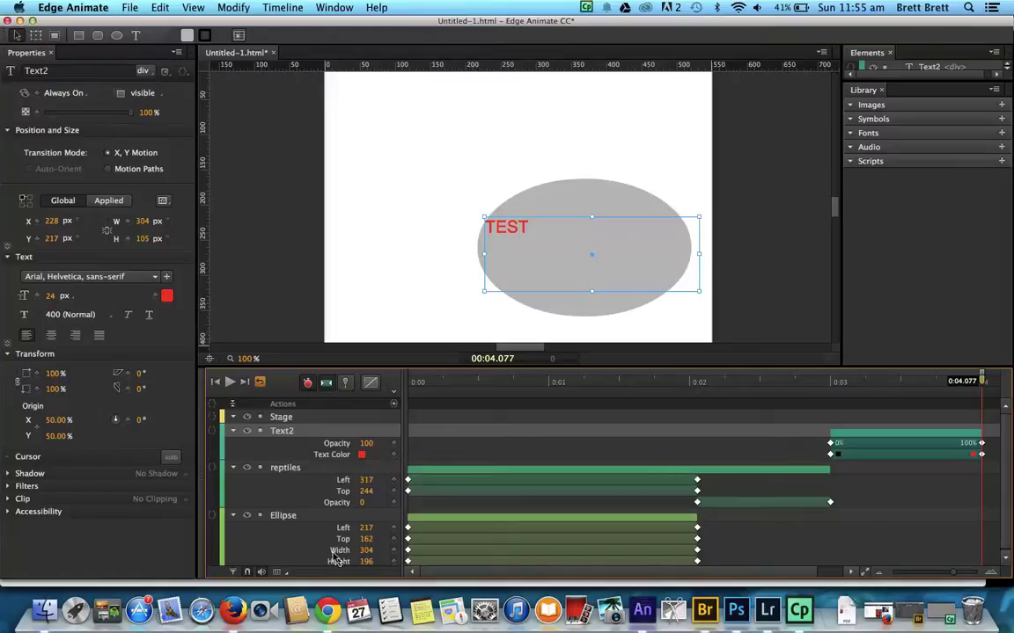
Open the actions for the Ellipse, examine the available trigger events, and close the editor without adding any.
left_click(343, 516)
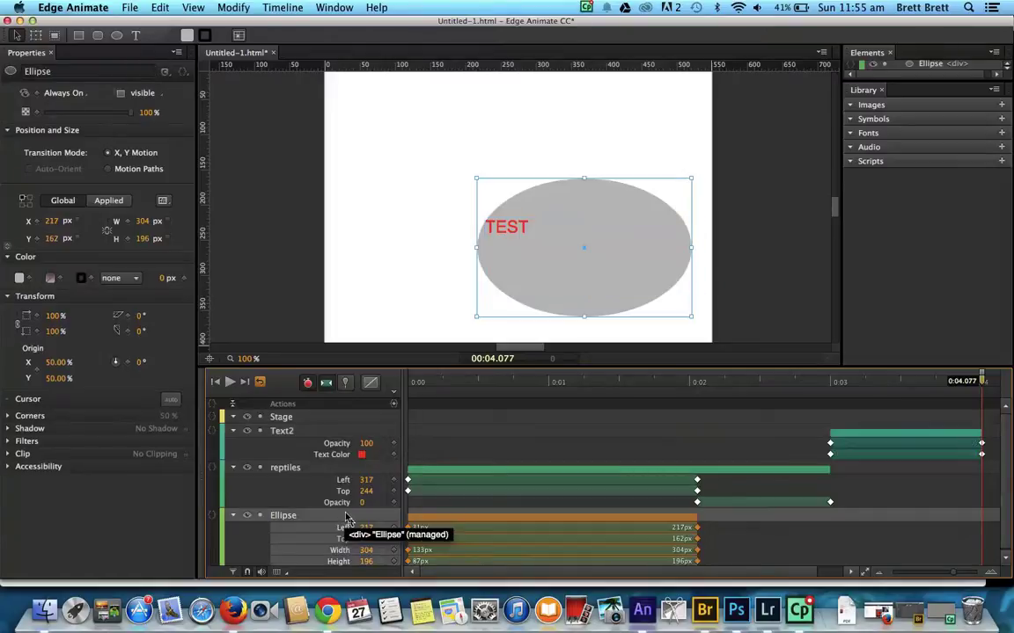
right_click(348, 519)
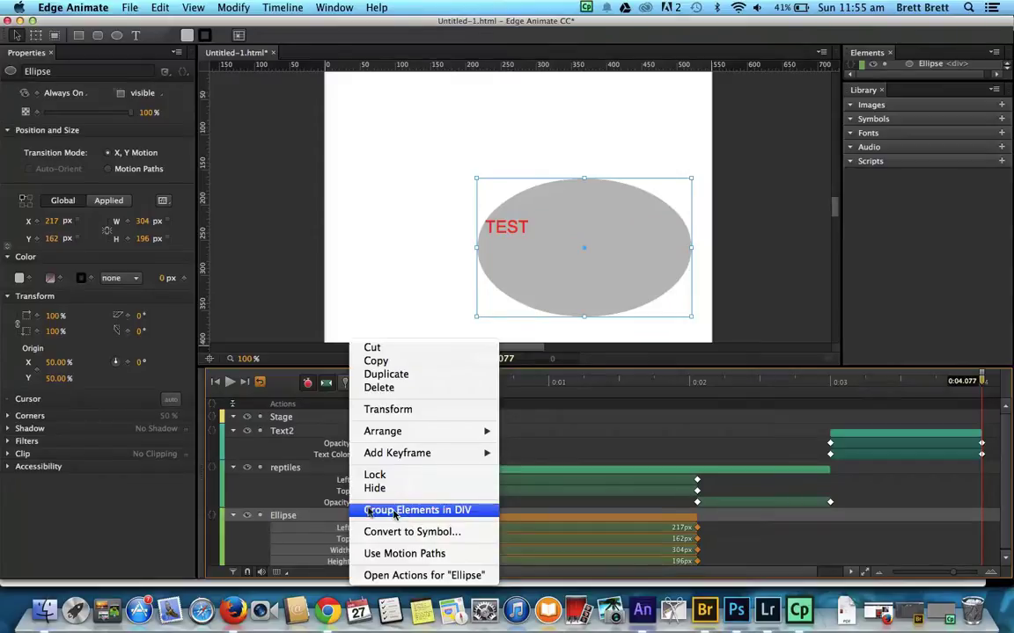
left_click(294, 518)
right_click(320, 520)
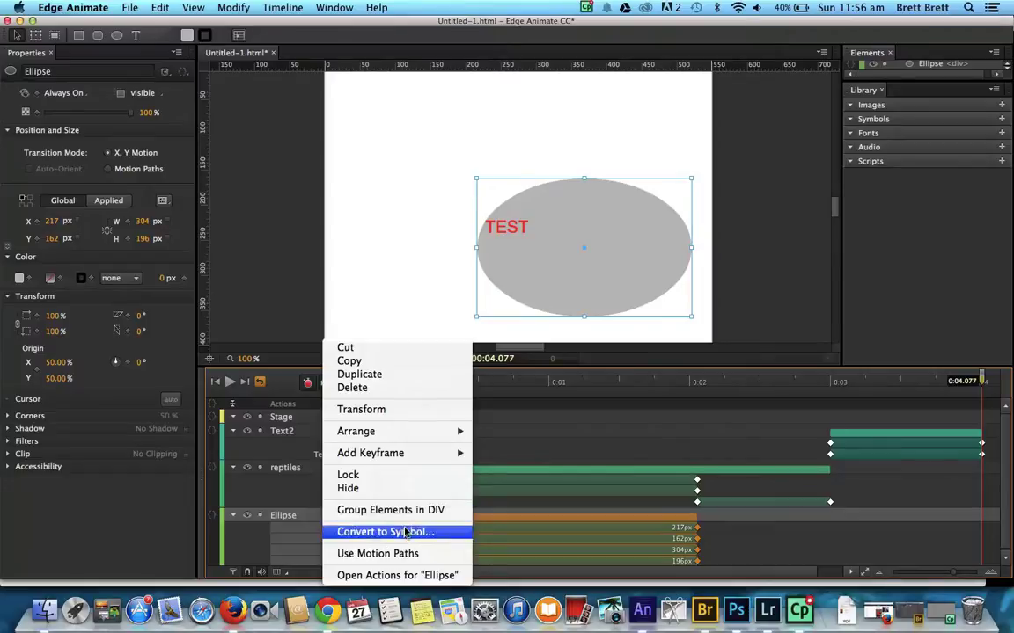
left_click(419, 575)
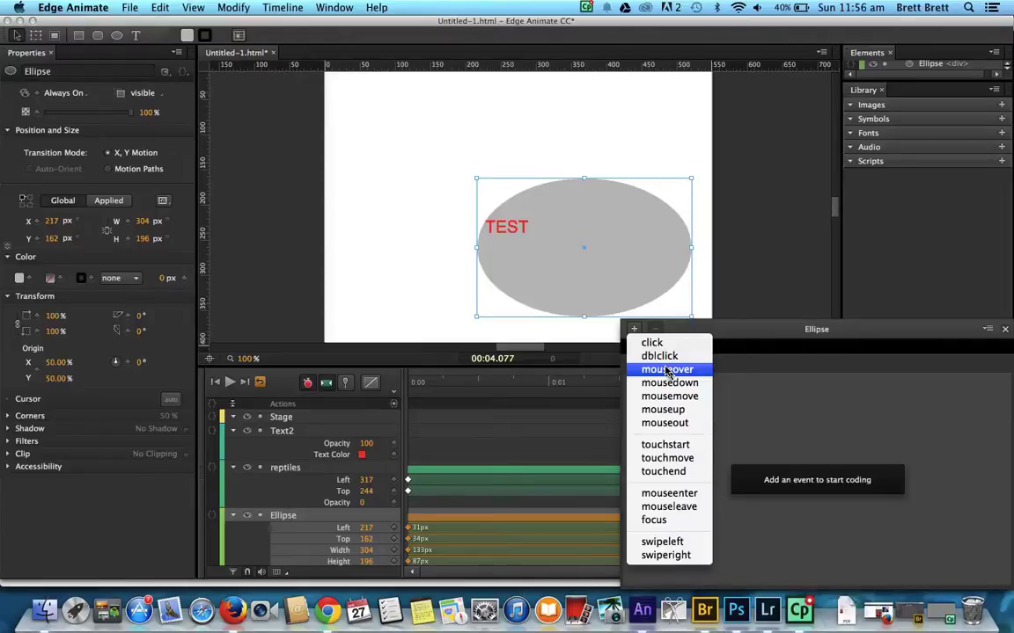
left_click(1006, 330)
left_click(1006, 330)
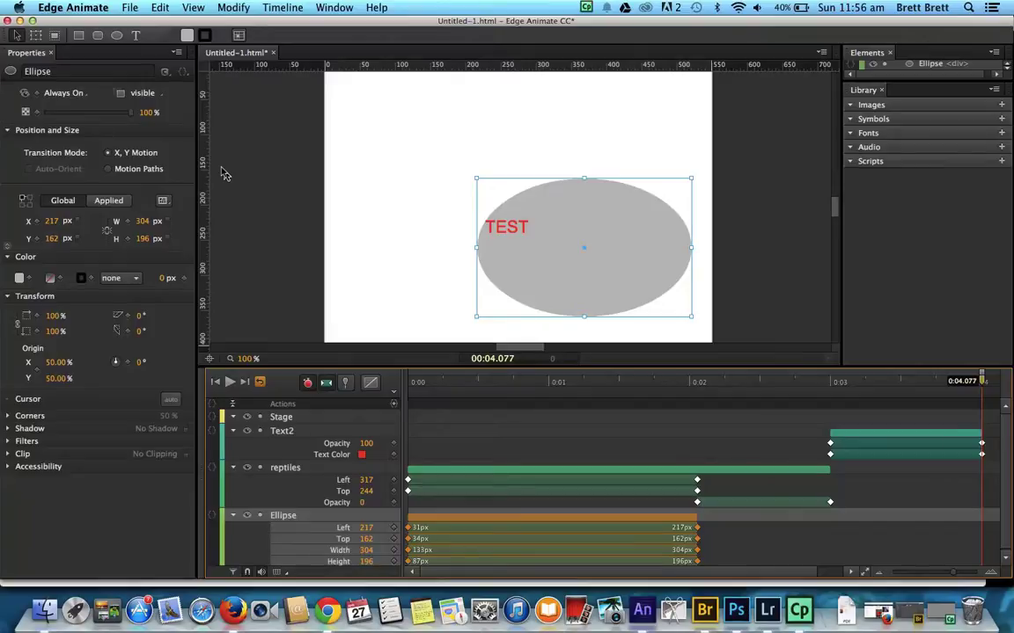
Preview the animation in the Firefox browser, and minimize the browser window to return to the project.
left_click(131, 8)
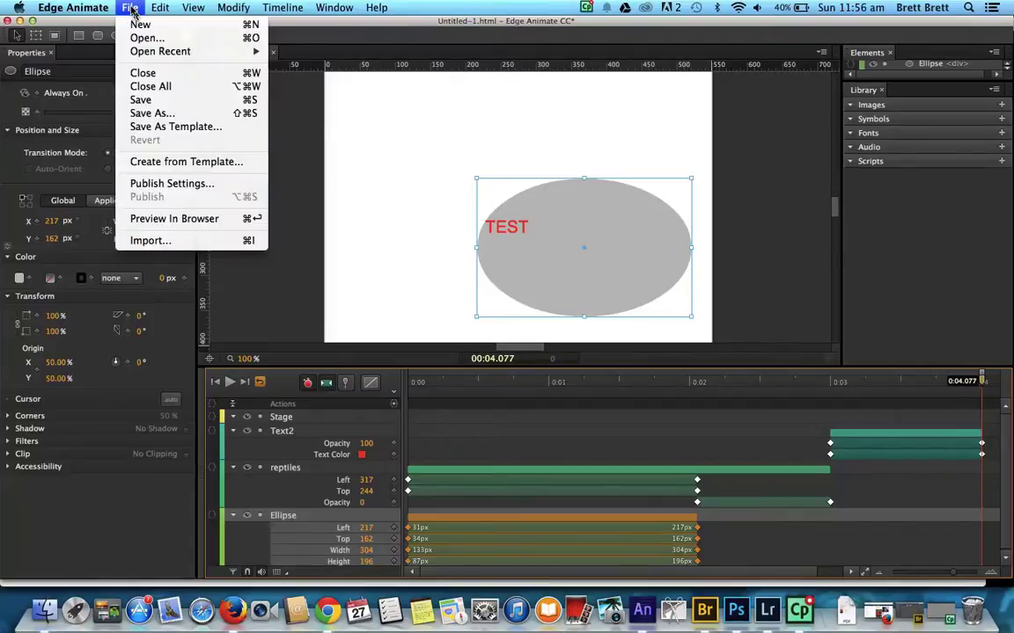
left_click(194, 222)
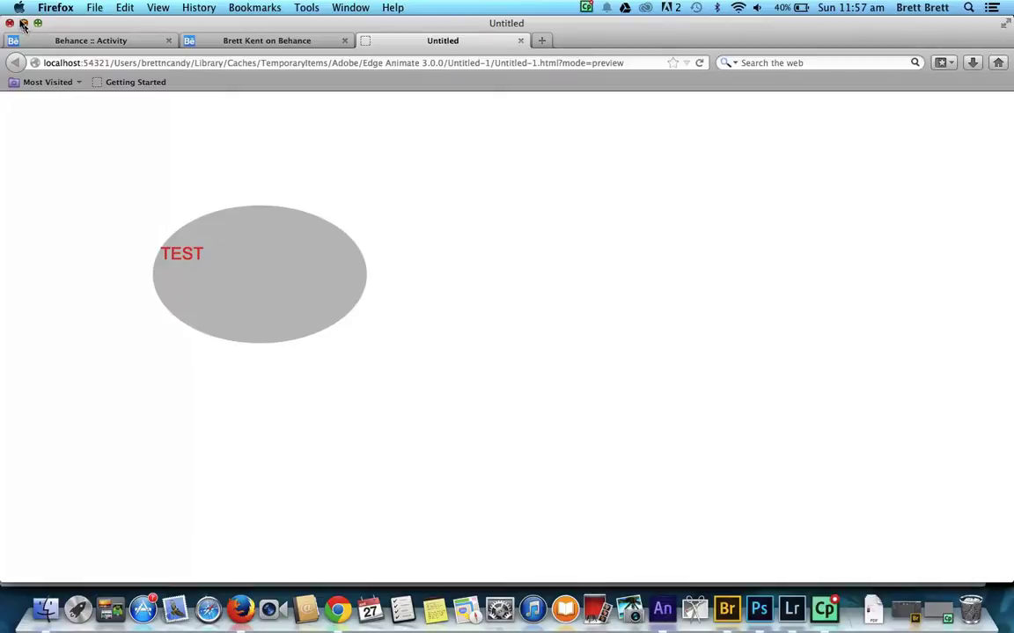
left_click(22, 24)
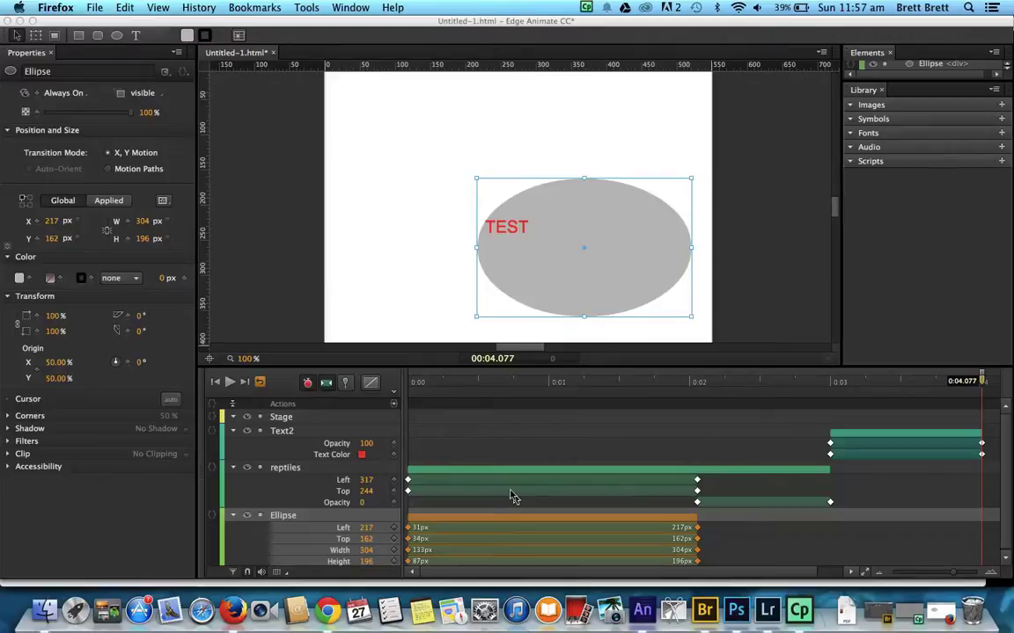
left_click(798, 610)
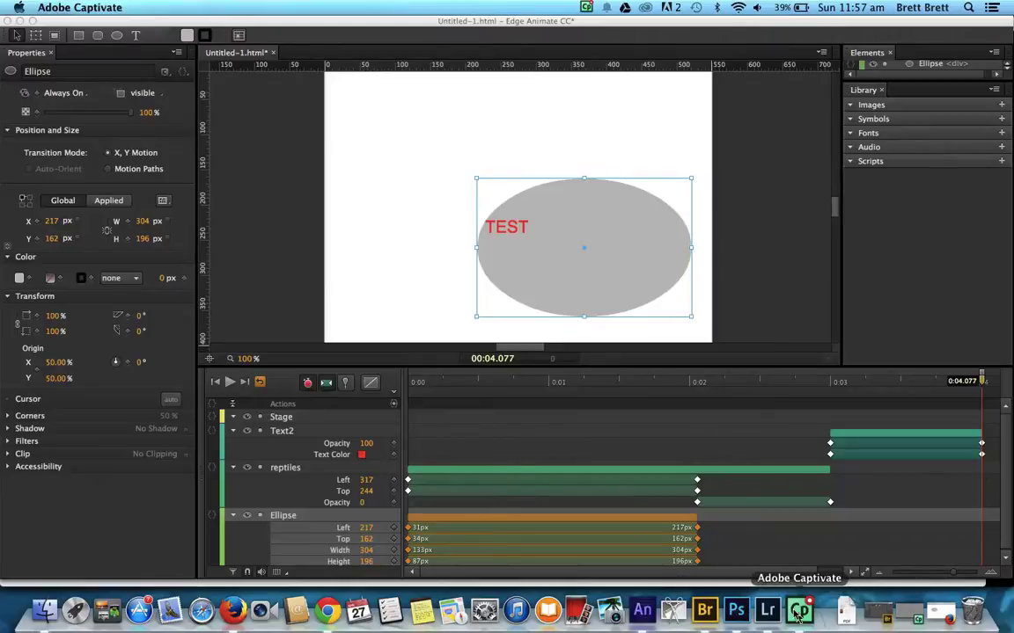